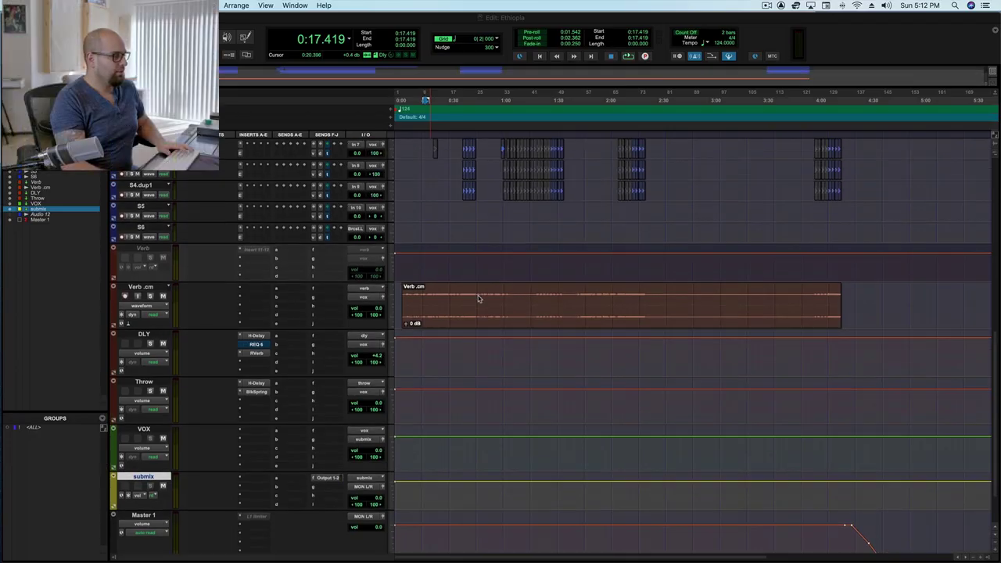
Park the insertion point at 0:15.483 in the Ethiopia Edit window timeline.
click(434, 297)
click(421, 293)
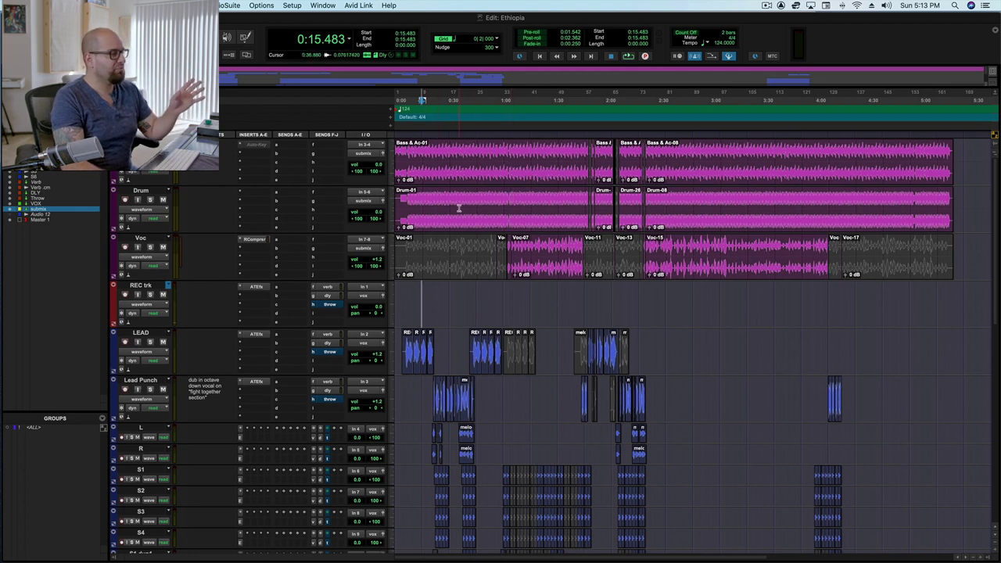
Place the cursor near the session start and toggle REC trk's Input Monitor on, then off.
click(402, 292)
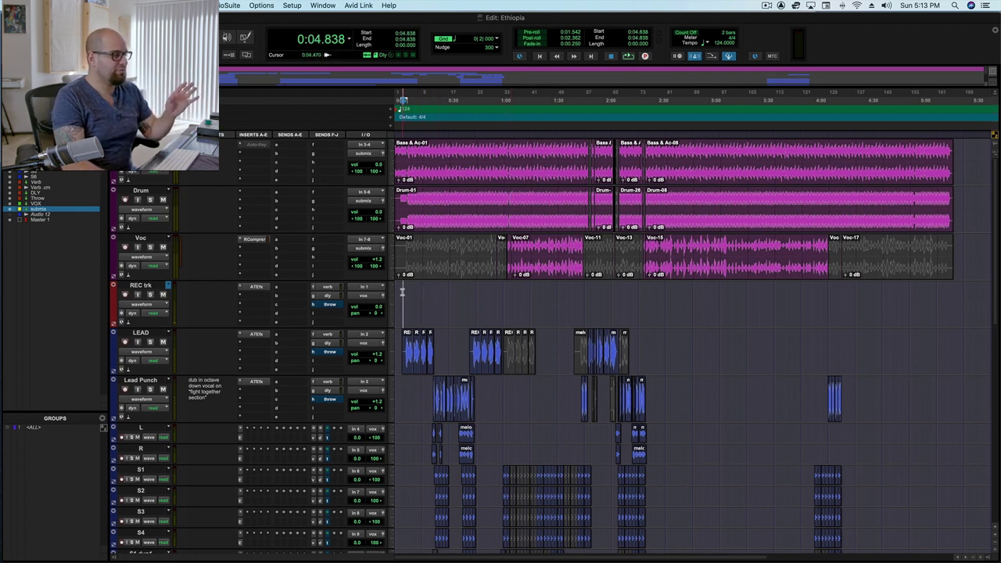
click(139, 296)
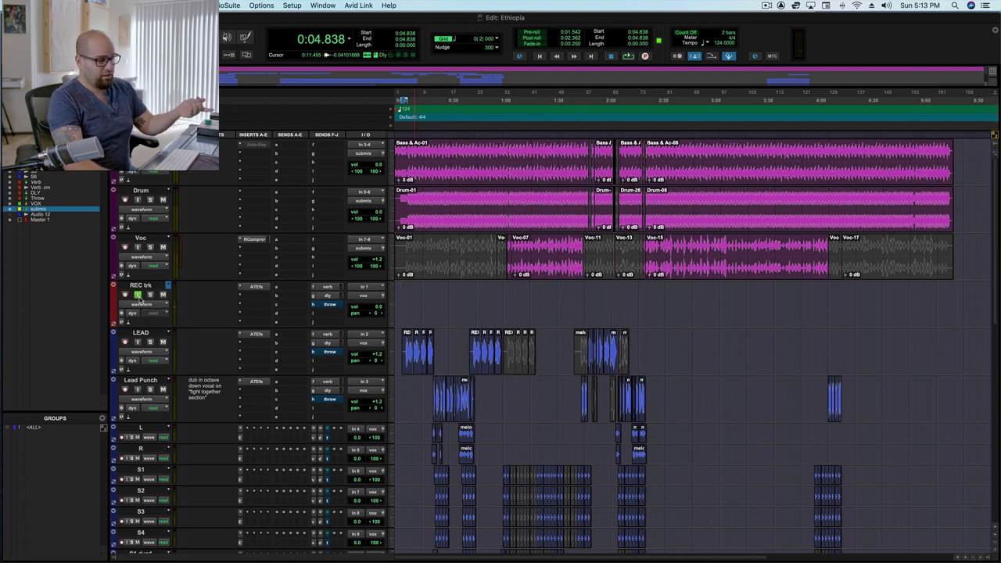
click(138, 295)
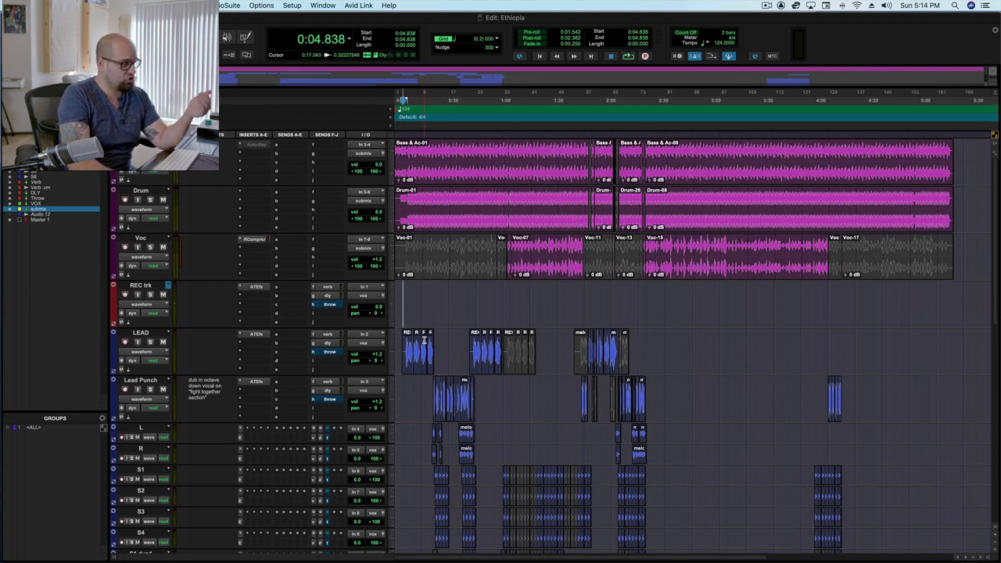
Move playback to 0:01.935 and scroll down to Verb, DLY, Throw, VOX, submix and Master 1.
click(398, 357)
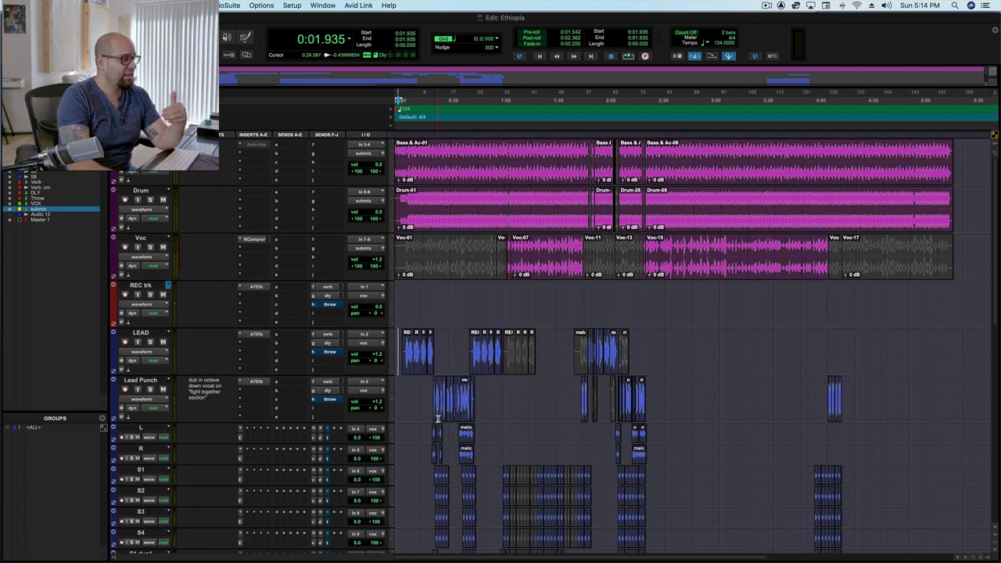
scroll(439, 409, down, 5)
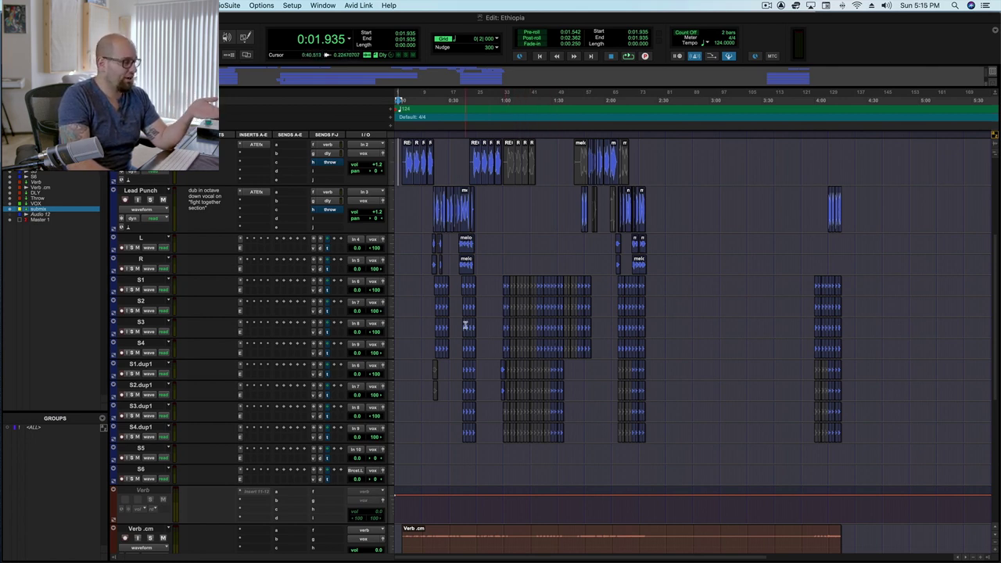
scroll(431, 323, down, 5)
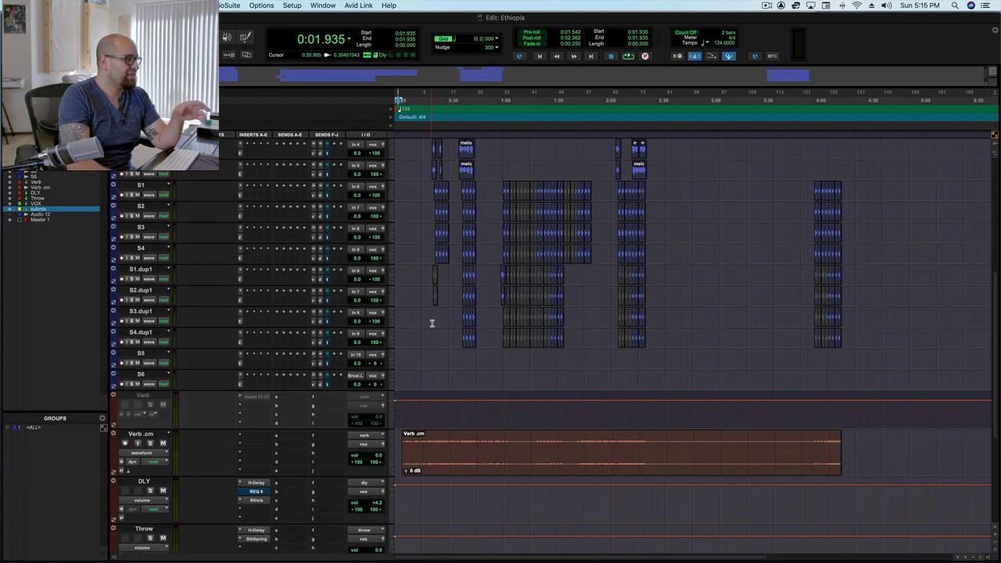
scroll(431, 323, down, 3)
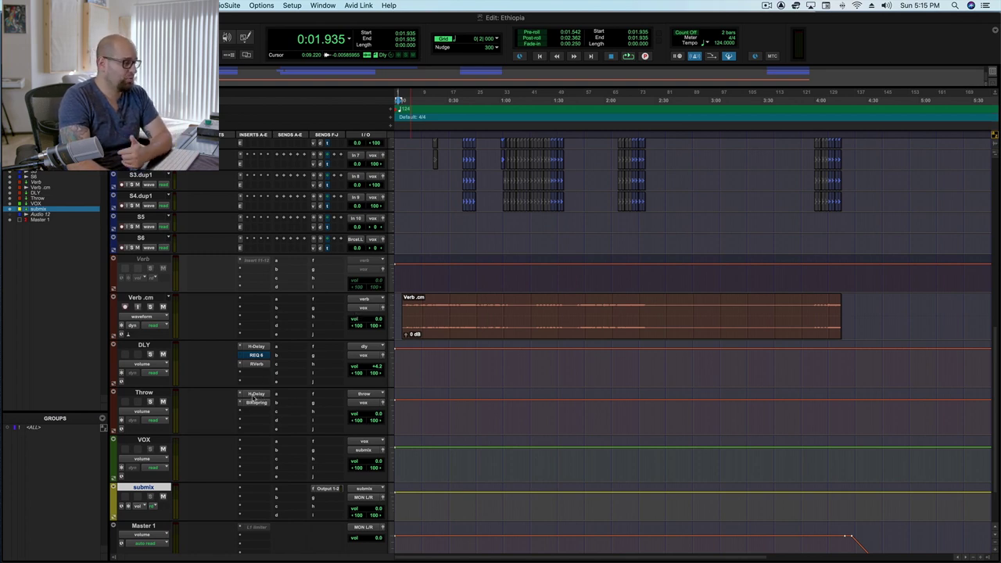
click(256, 394)
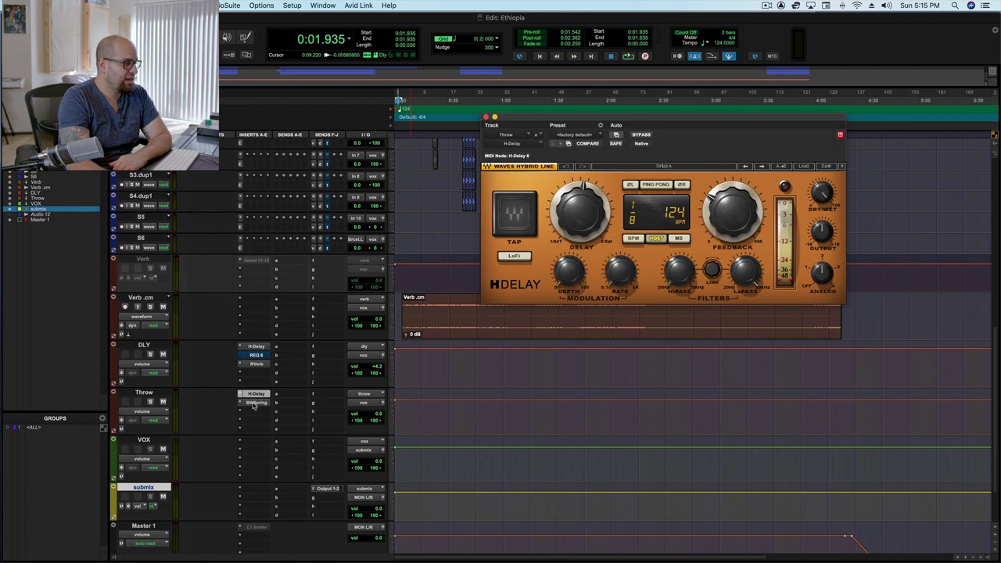
click(256, 403)
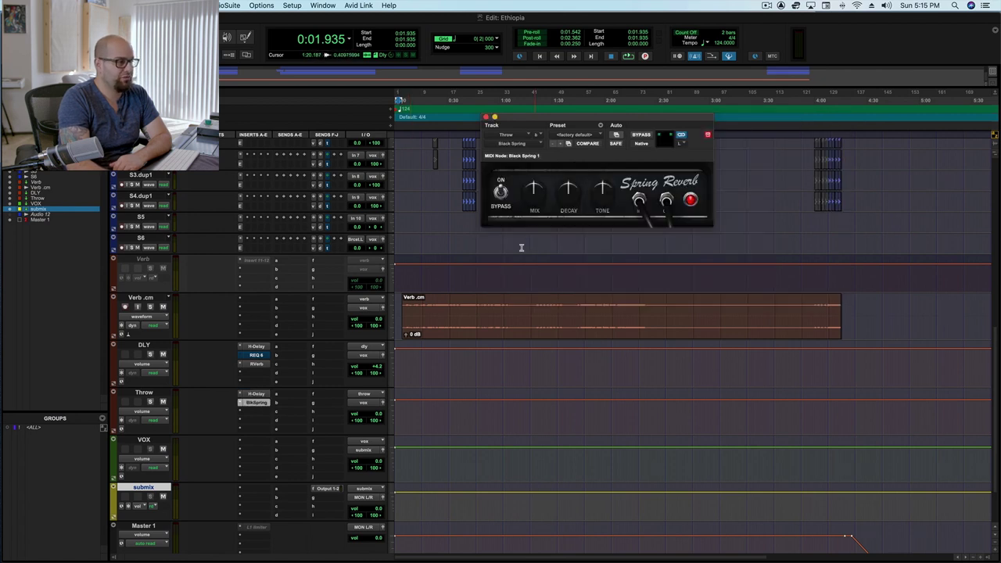
click(484, 118)
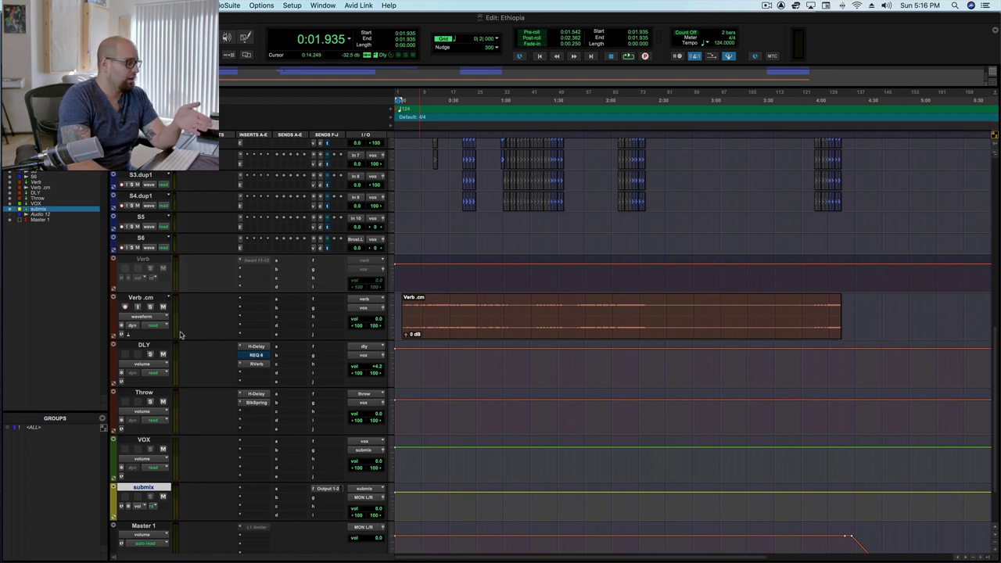
Open the DLY track's H-Delay and raise its L-Pass filter cutoff.
click(152, 348)
click(256, 346)
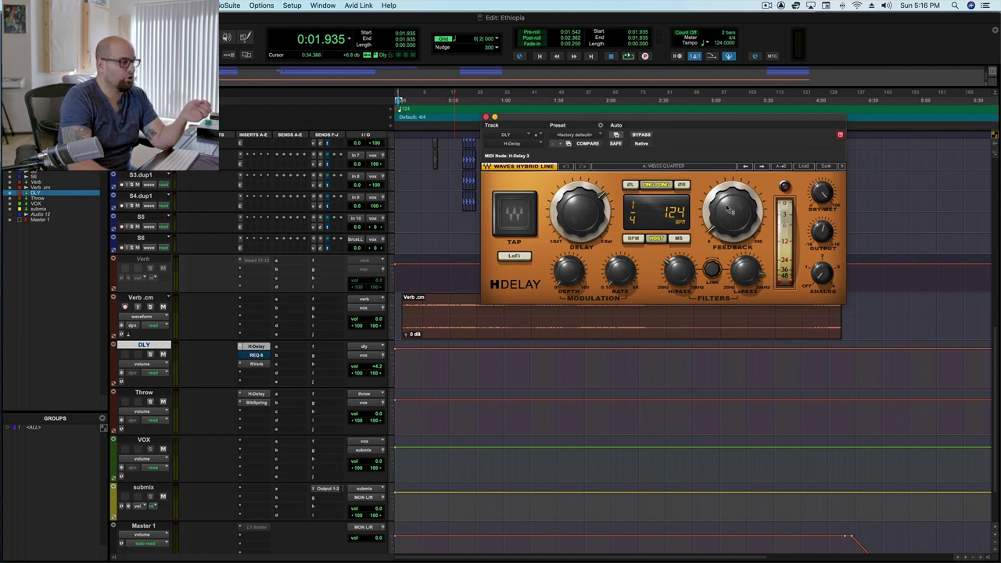
click(749, 275)
drag(749, 275, 758, 261)
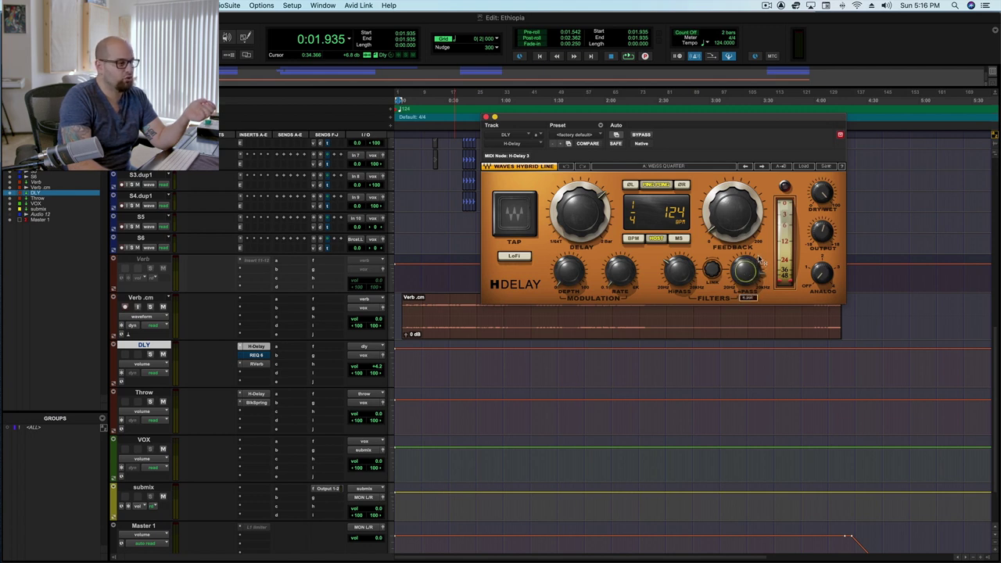
Try Setup B, then return the H-Delay to Setup A: WEISS QUARTER.
click(707, 169)
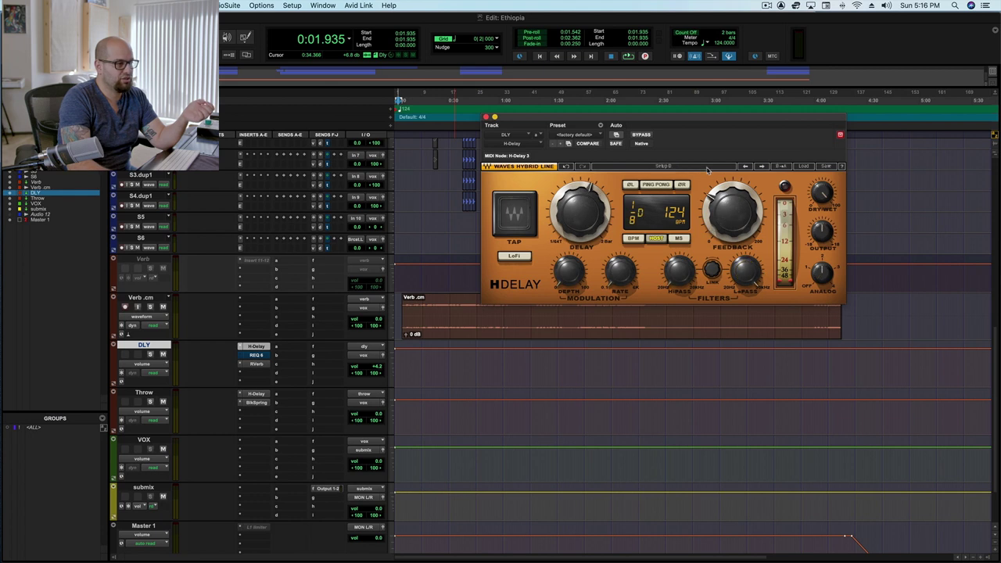
click(804, 169)
click(702, 164)
click(702, 166)
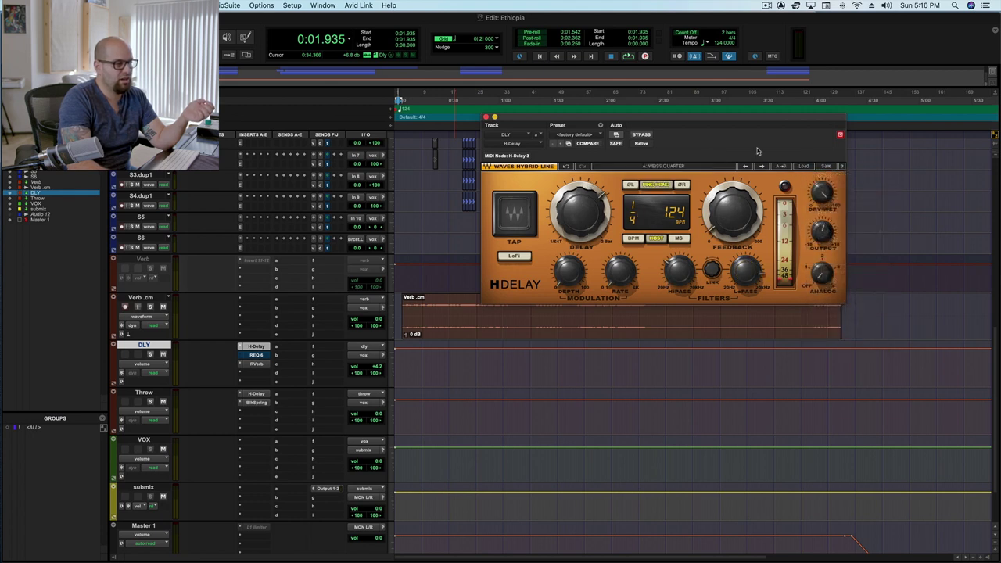
Switch H-Delay to Setup B and load the WEISS QUARTER user preset.
click(804, 166)
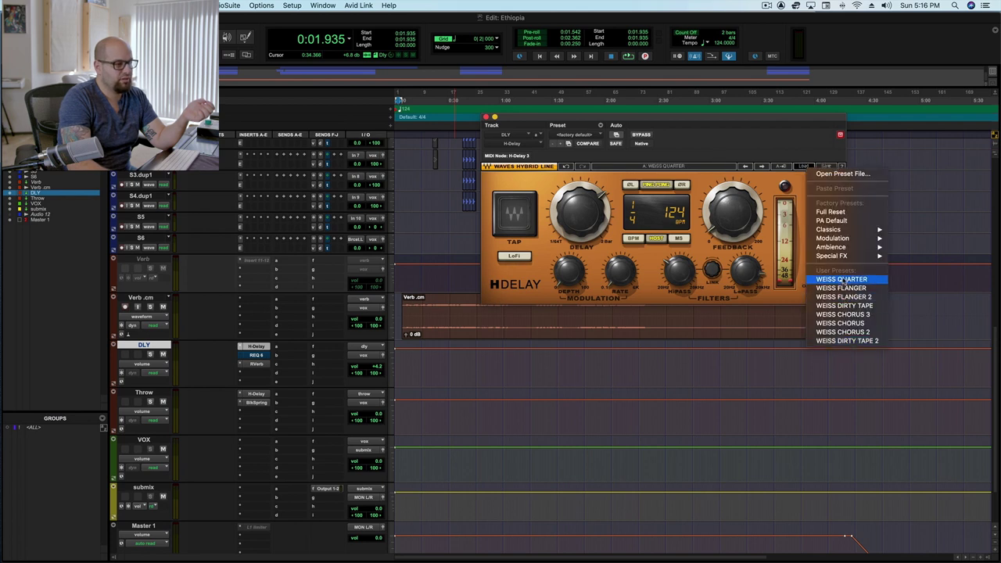
click(702, 175)
click(702, 166)
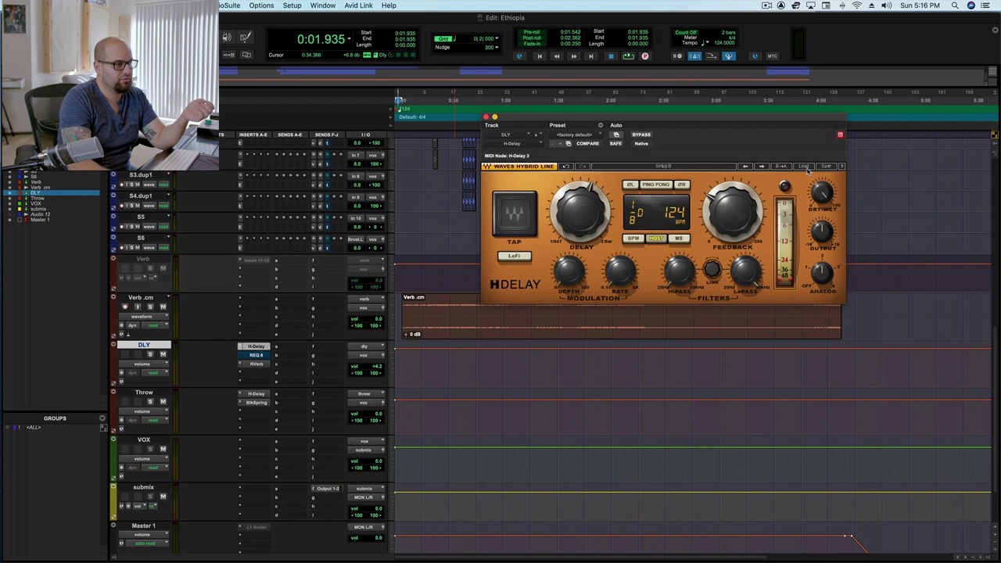
click(805, 165)
click(855, 283)
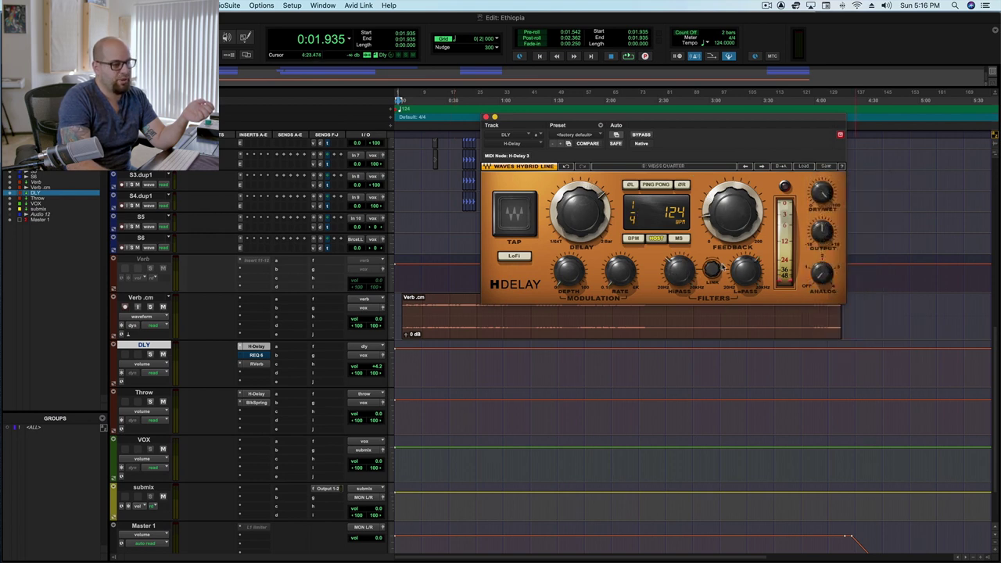
Check the H-Delay's HiPass and LoPass filter knob settings.
click(690, 274)
click(745, 270)
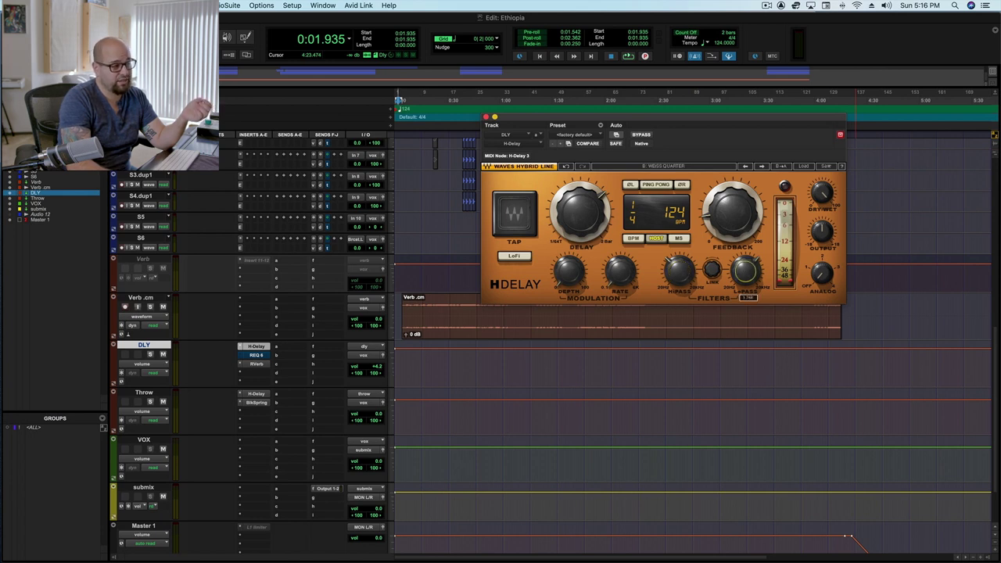
mouse_move(727, 227)
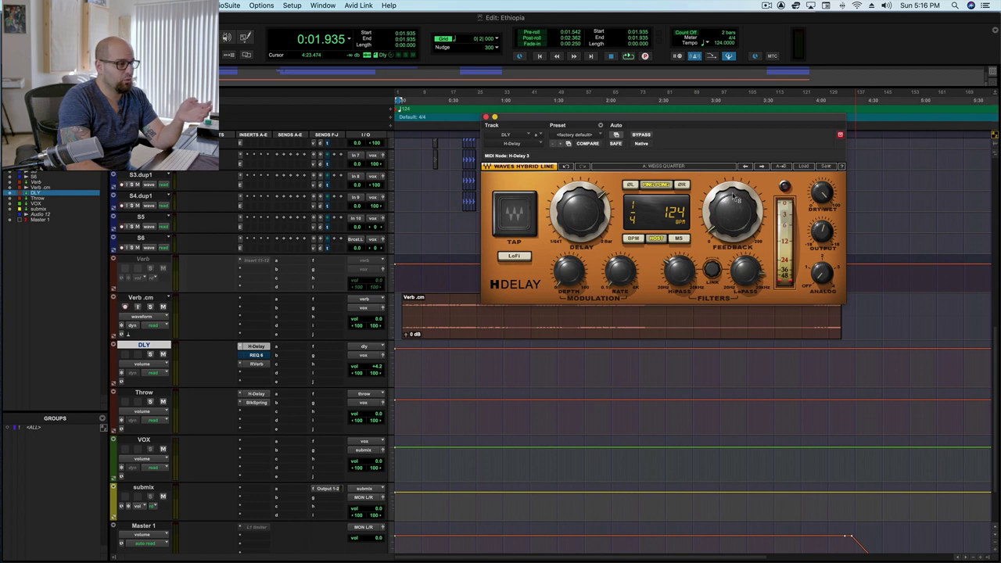
mouse_move(756, 235)
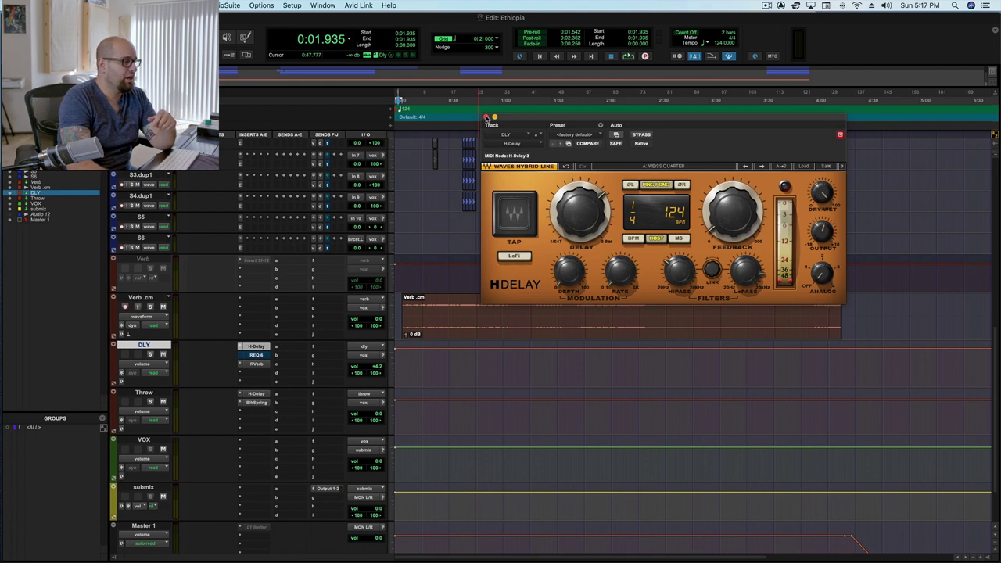
Close the H-Delay and bring up the DLY track's Renaissance Reverb (RVerb) insert.
click(486, 116)
click(256, 365)
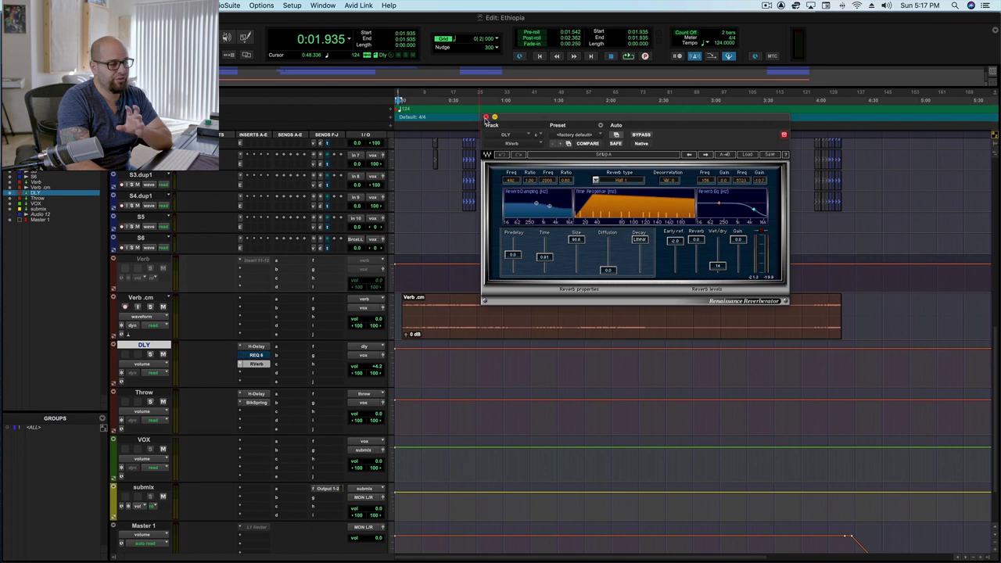
Close the reverb, select then deselect the Verb.cm clip, and park the playhead at 0:08.709.
click(486, 118)
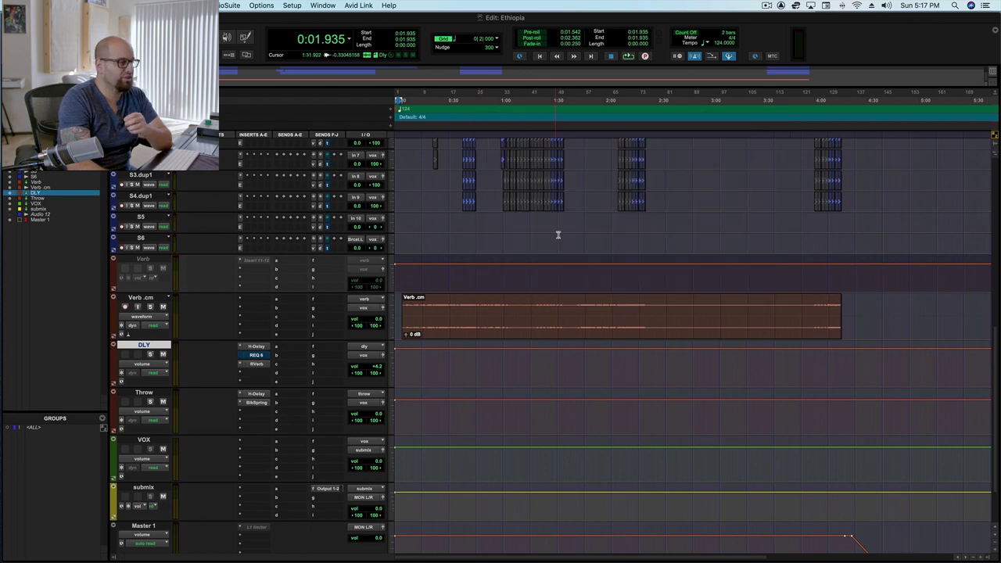
click(410, 313)
click(414, 305)
double_click(413, 305)
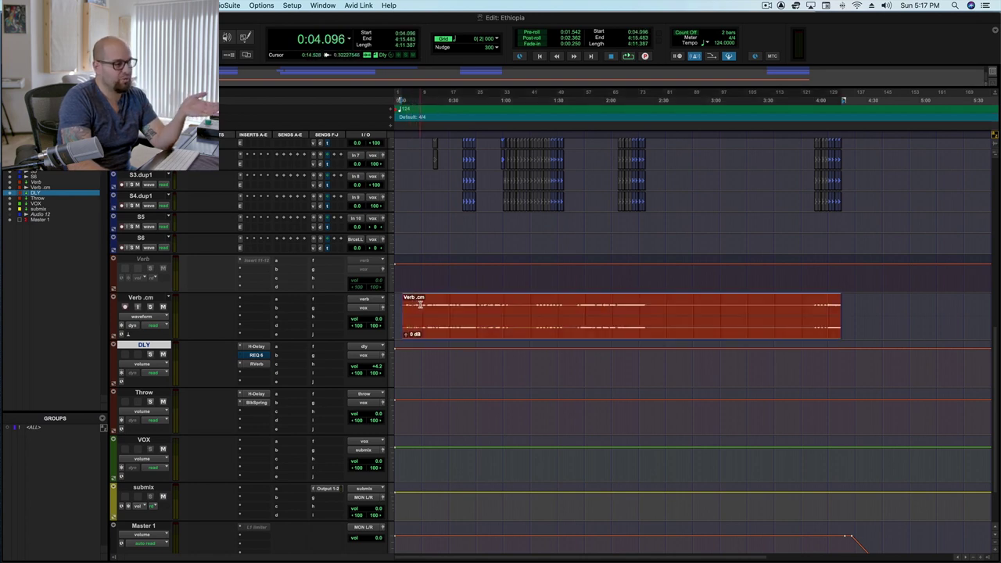
click(411, 313)
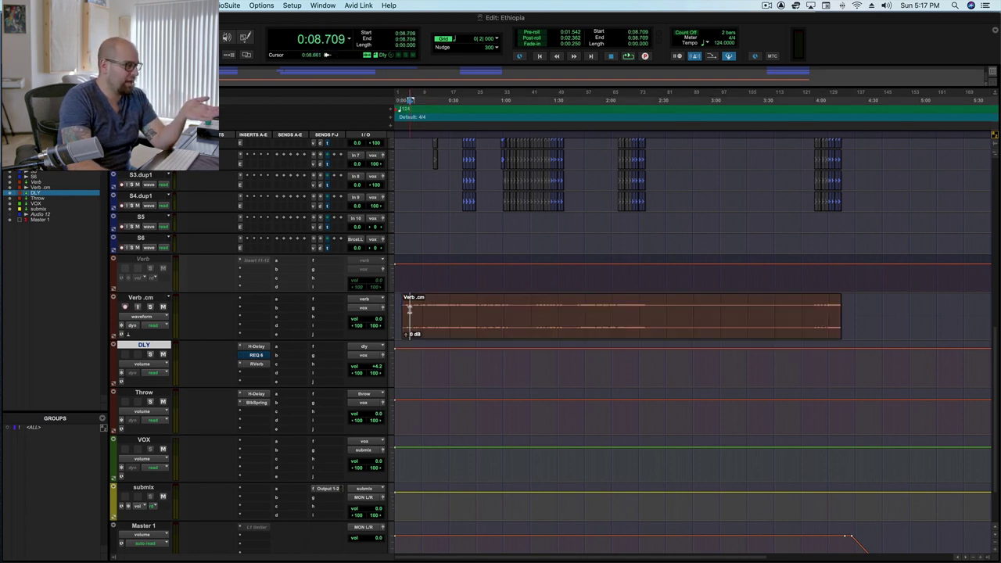
scroll(437, 324, up, 15)
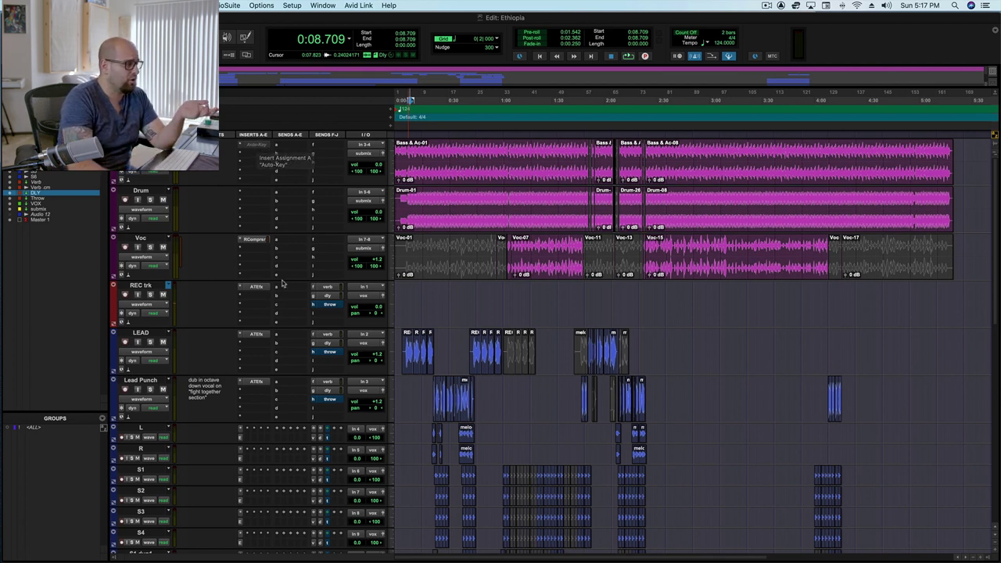
click(256, 287)
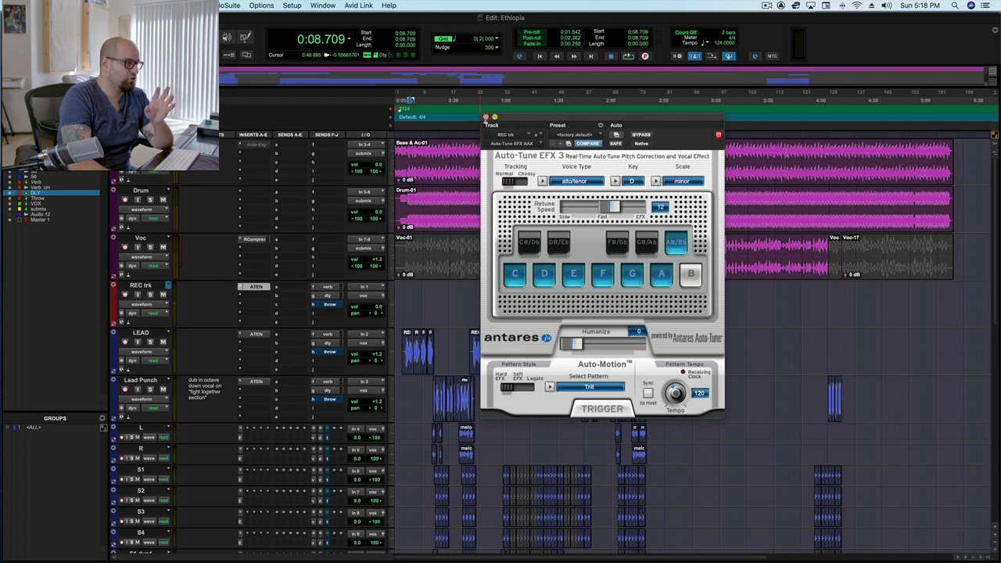
click(485, 117)
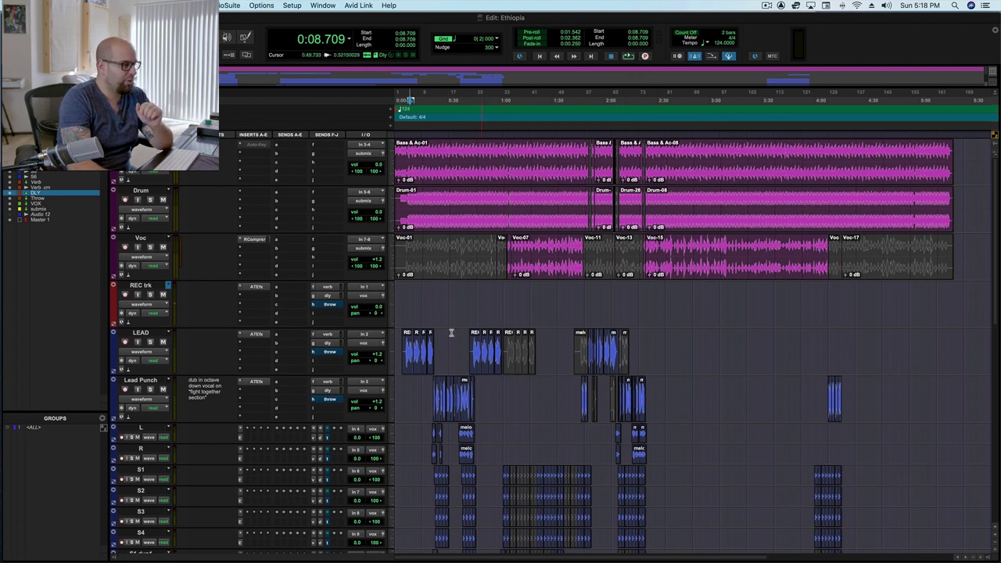
click(163, 295)
click(164, 304)
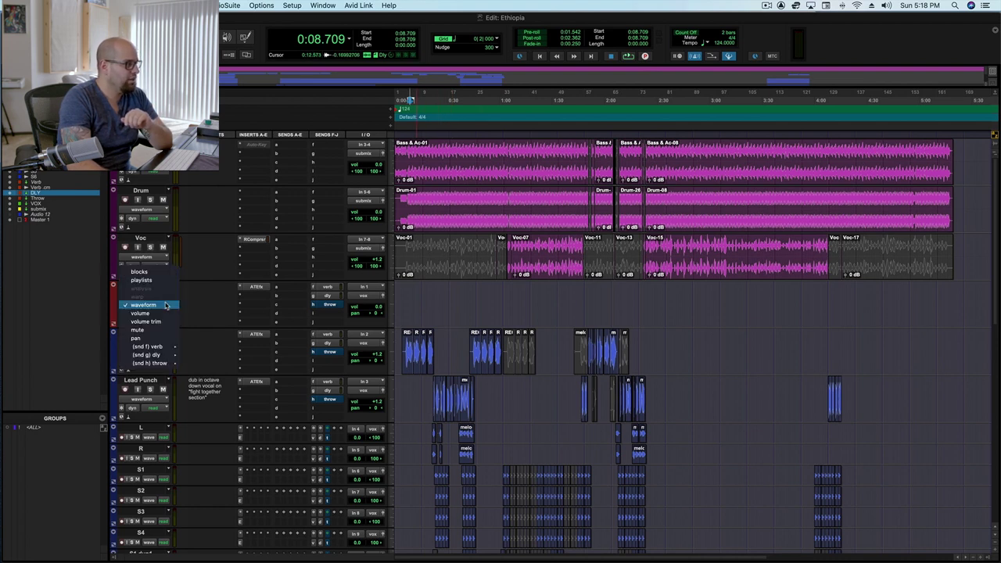
click(164, 279)
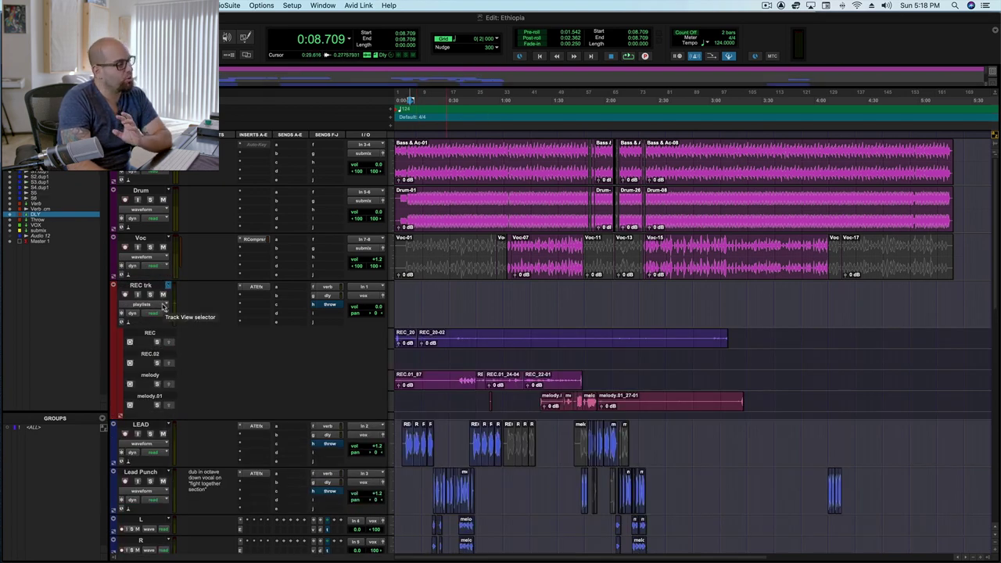
click(163, 306)
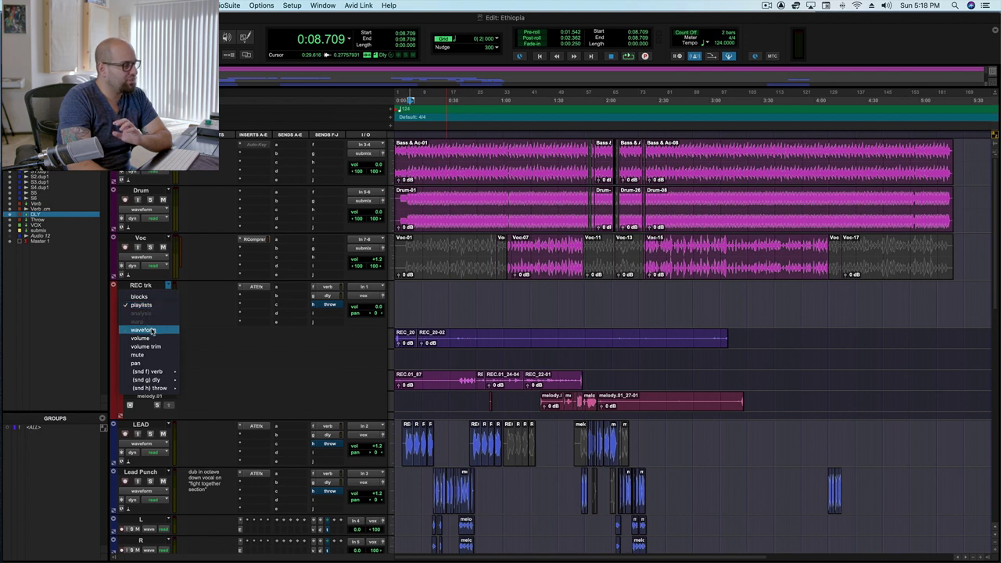
click(154, 331)
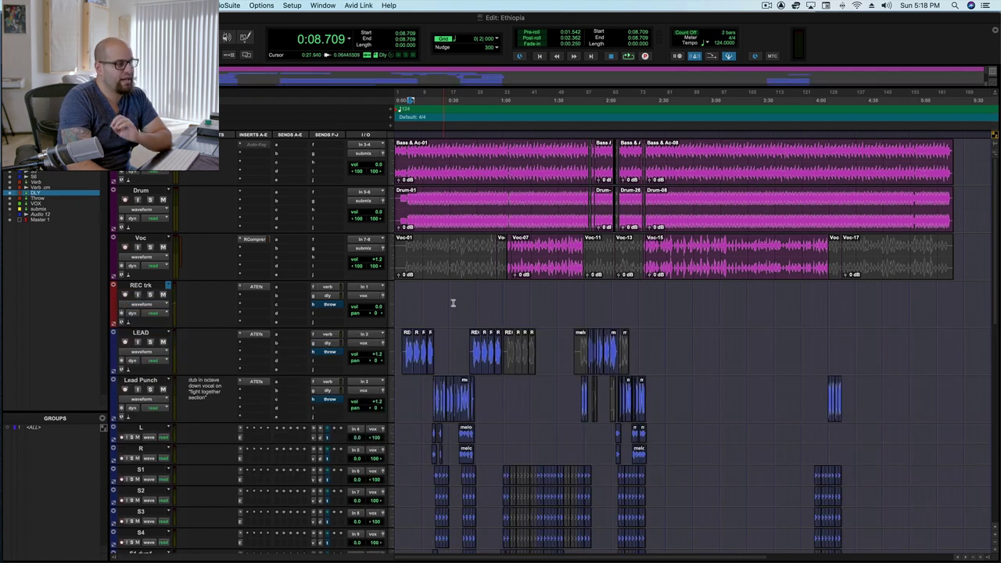
Zoom in on the opening LEAD phrases, select regions through REC.01_32-02, then set the edit point at 0:13.548.
click(402, 344)
key(super+bracketright)
key(super+bracketright)
key(super+bracketright)
key(super+bracketright)
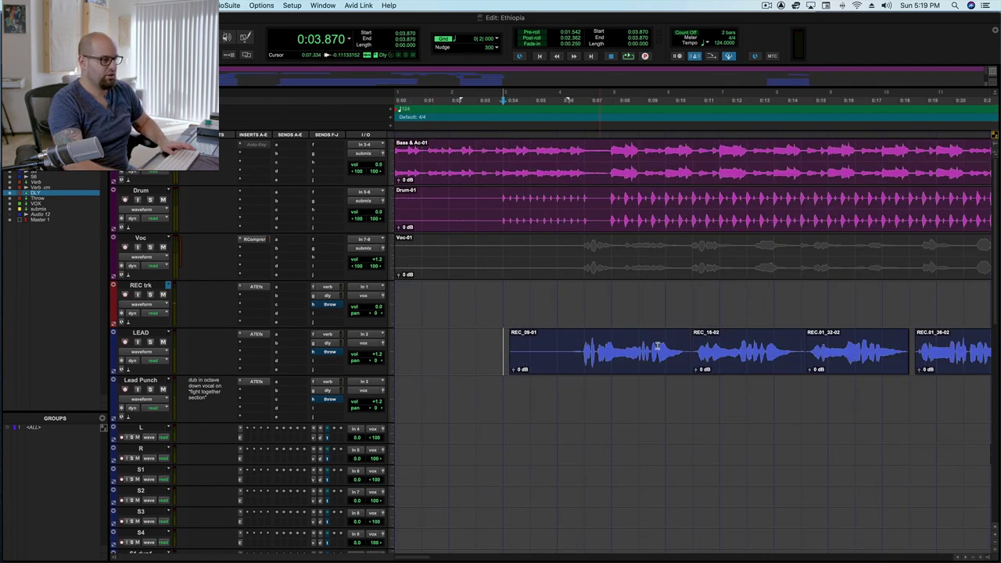
drag(583, 355, 798, 366)
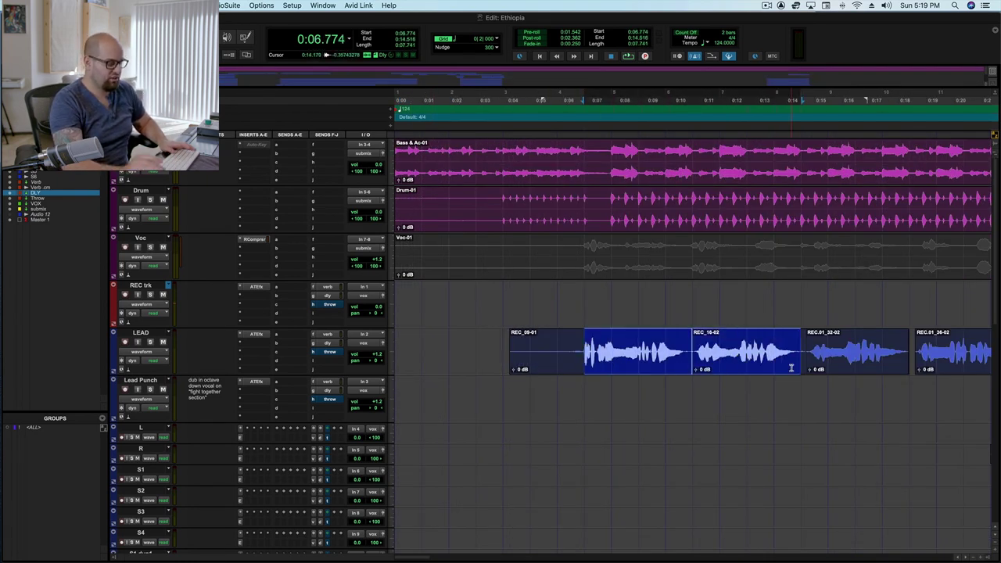
key(super+bracketleft)
drag(468, 313, 582, 303)
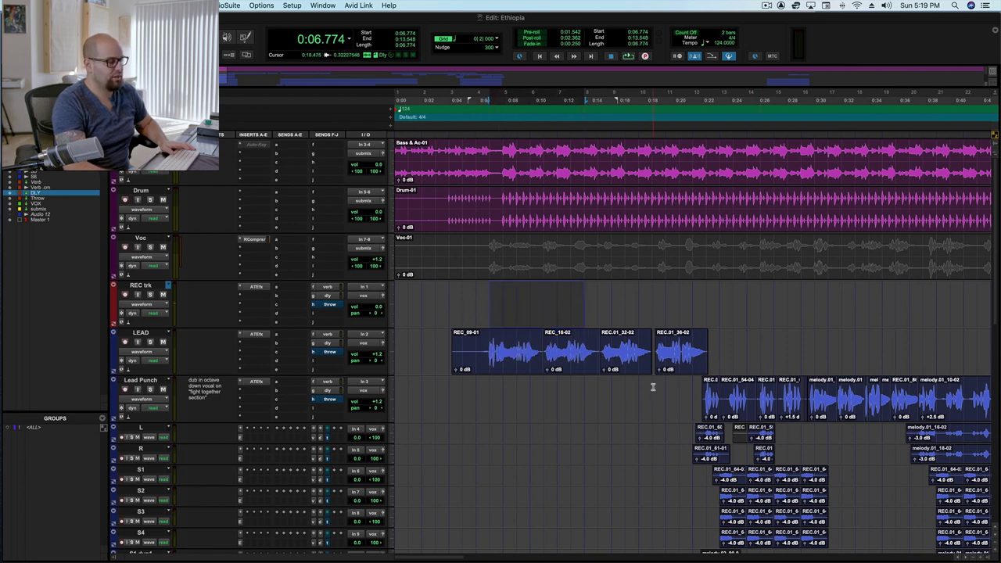
drag(490, 352, 651, 352)
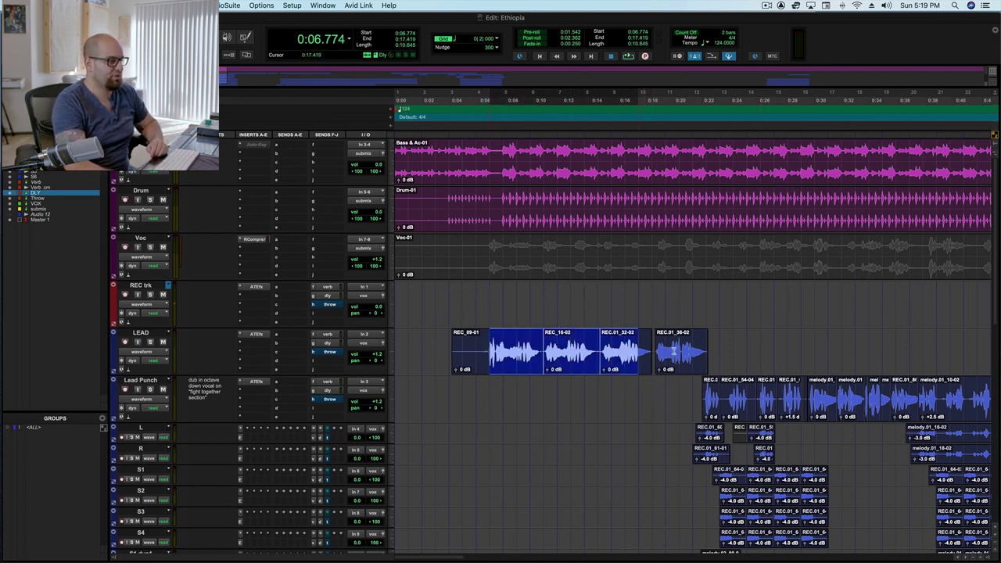
click(583, 352)
Switch the LEAD track view to playlists, then back to waveform.
click(160, 352)
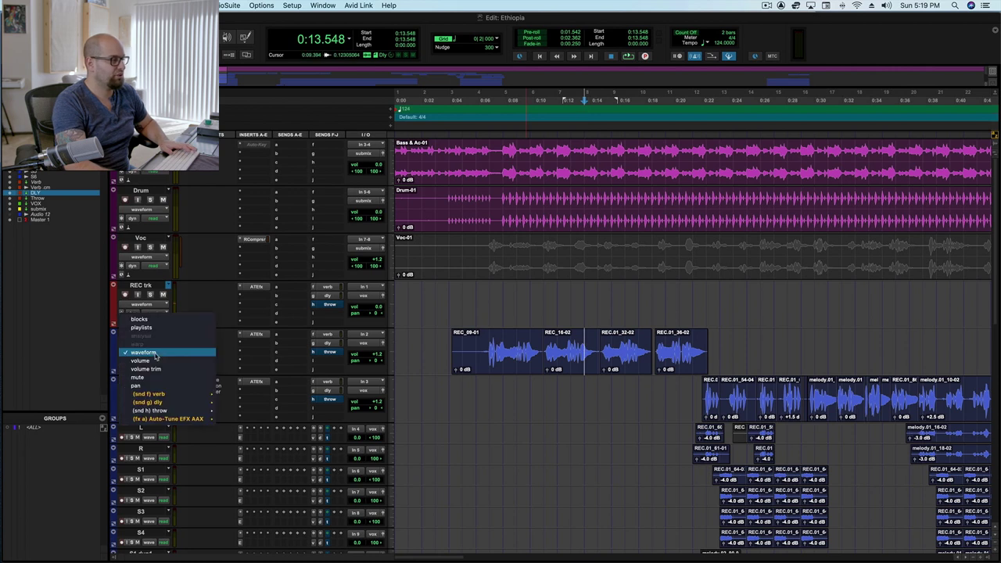
click(160, 327)
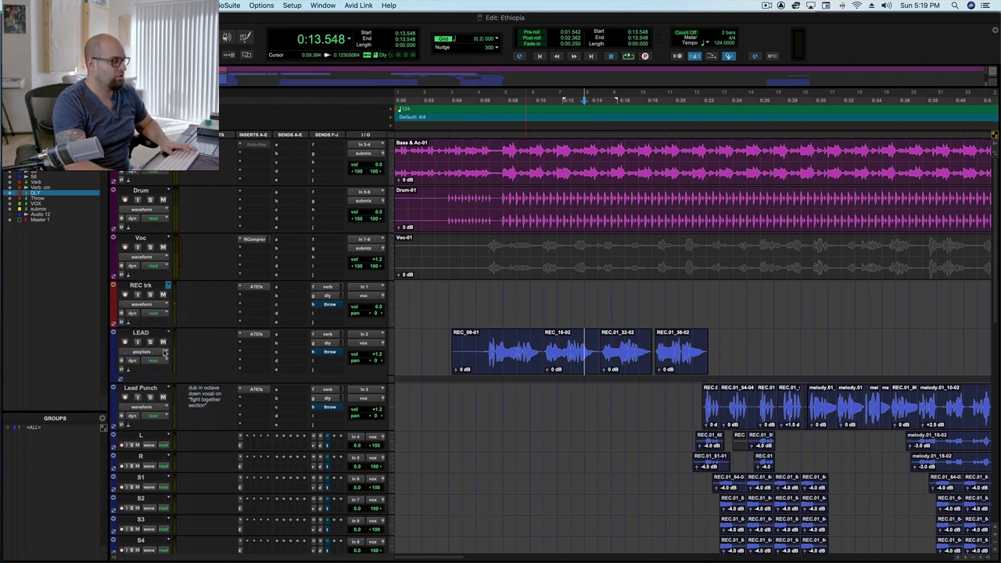
click(162, 353)
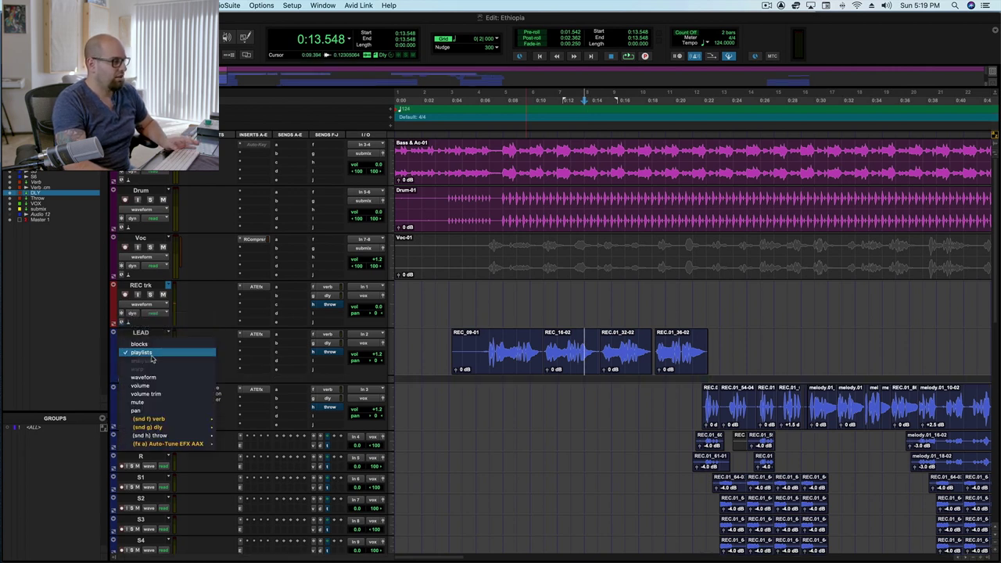
click(152, 354)
click(153, 356)
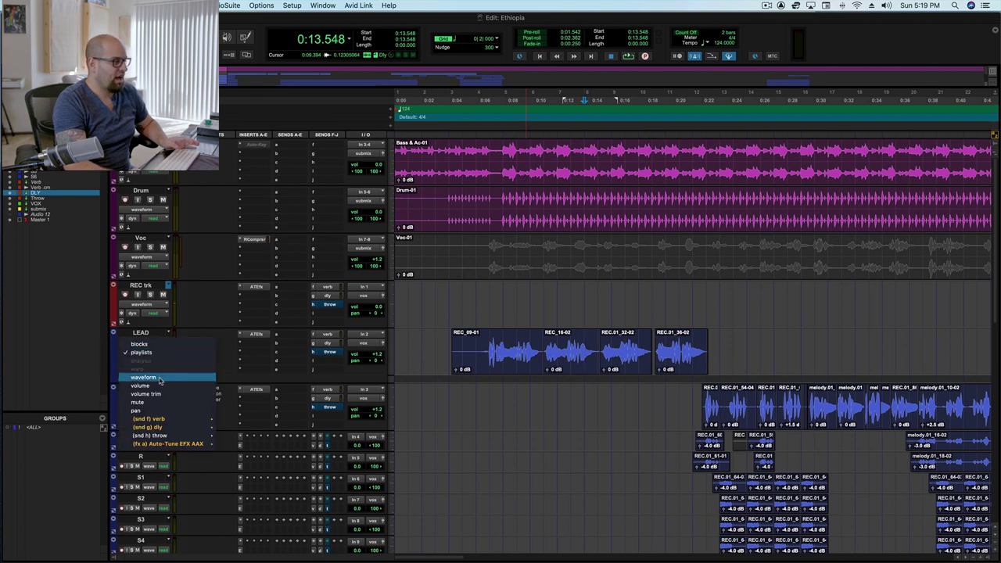
click(159, 378)
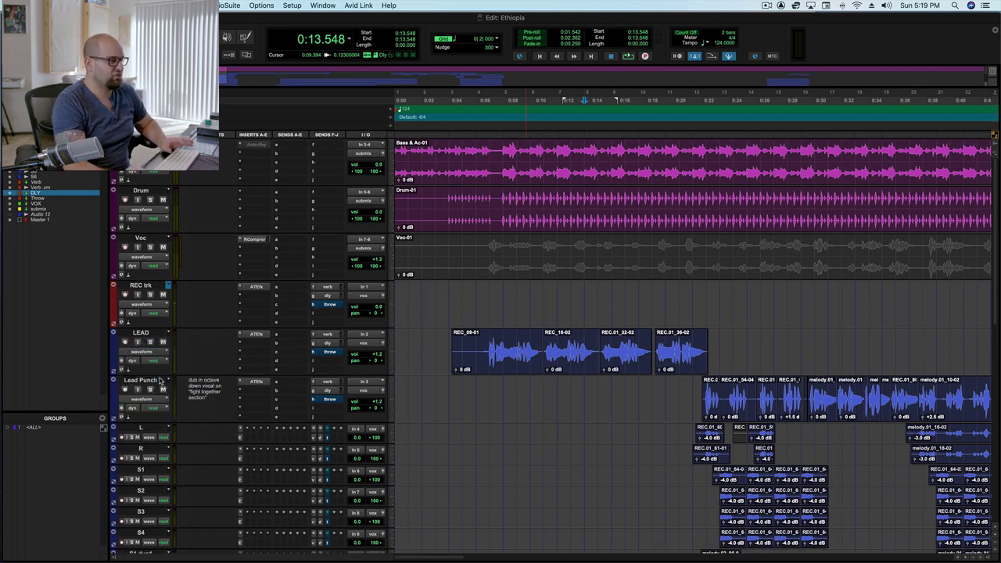
Set the playback start to 0:05.806 in Lead Punch, zoom out one level and scroll down.
click(490, 397)
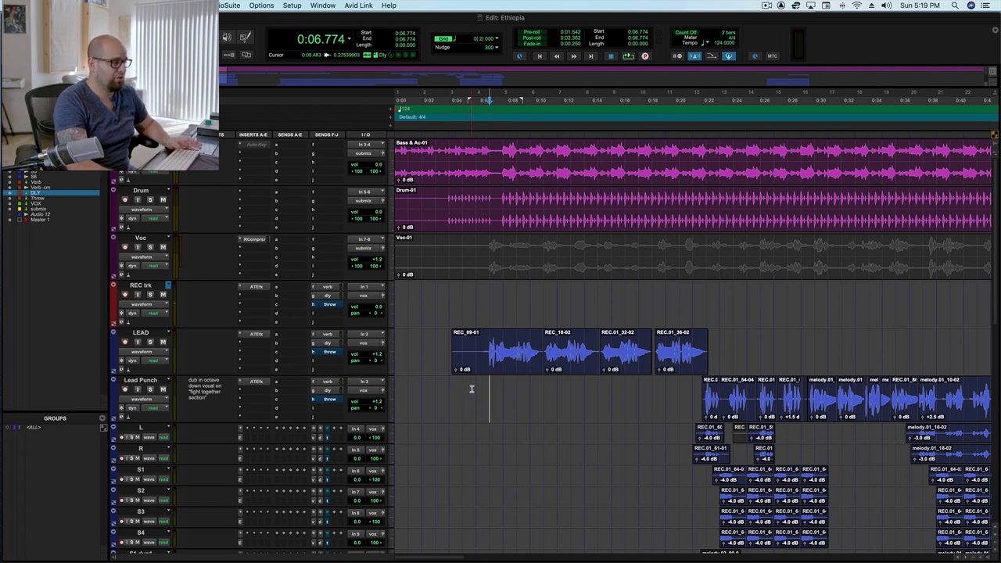
click(472, 388)
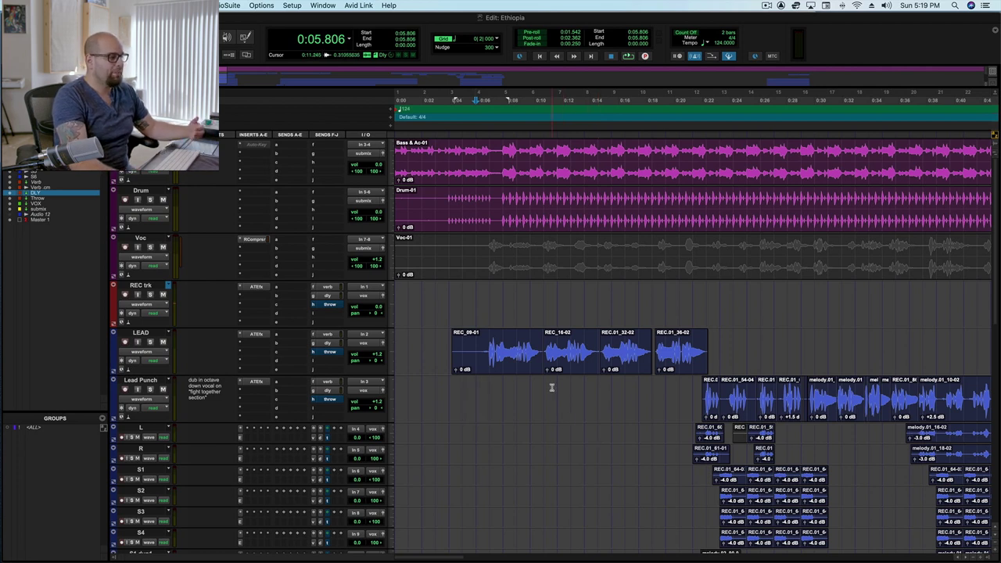
key(super+bracketleft)
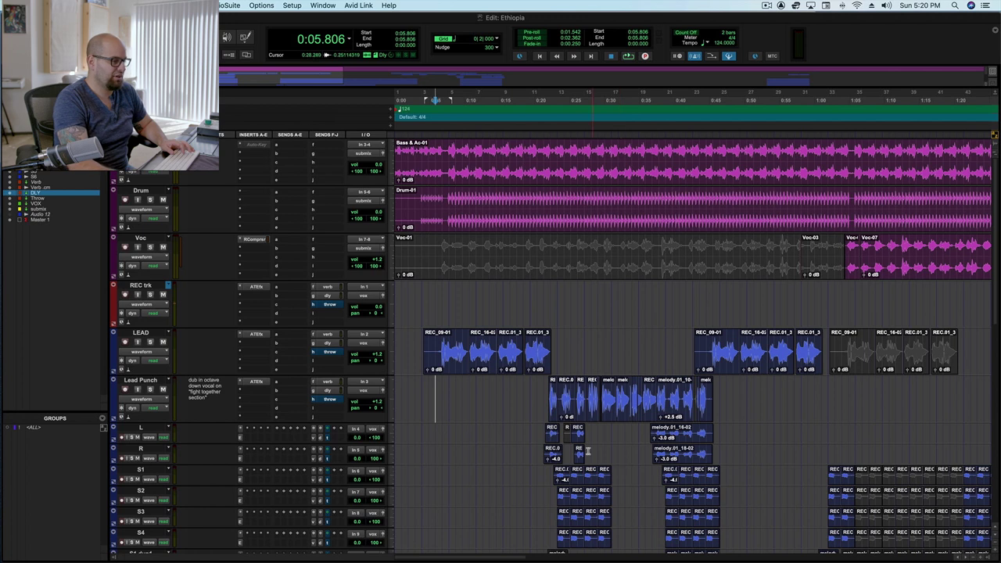
scroll(487, 438, down, 3)
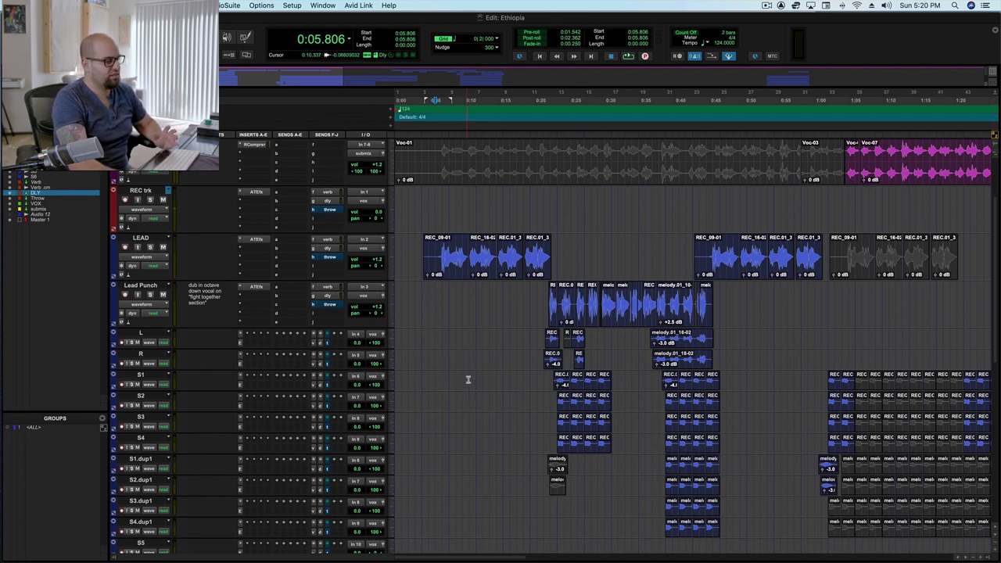
scroll(462, 248, down, 10)
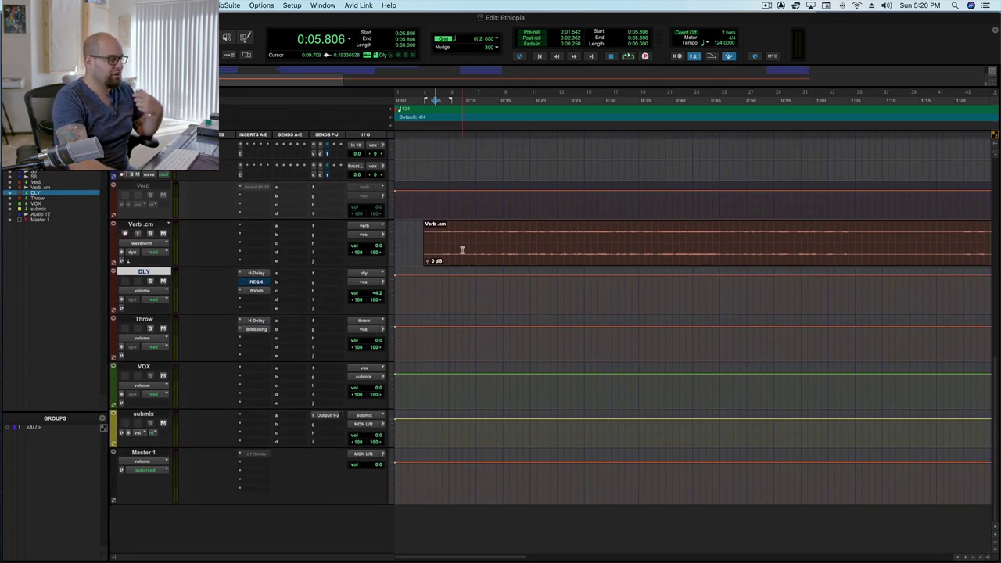
scroll(462, 248, up, 12)
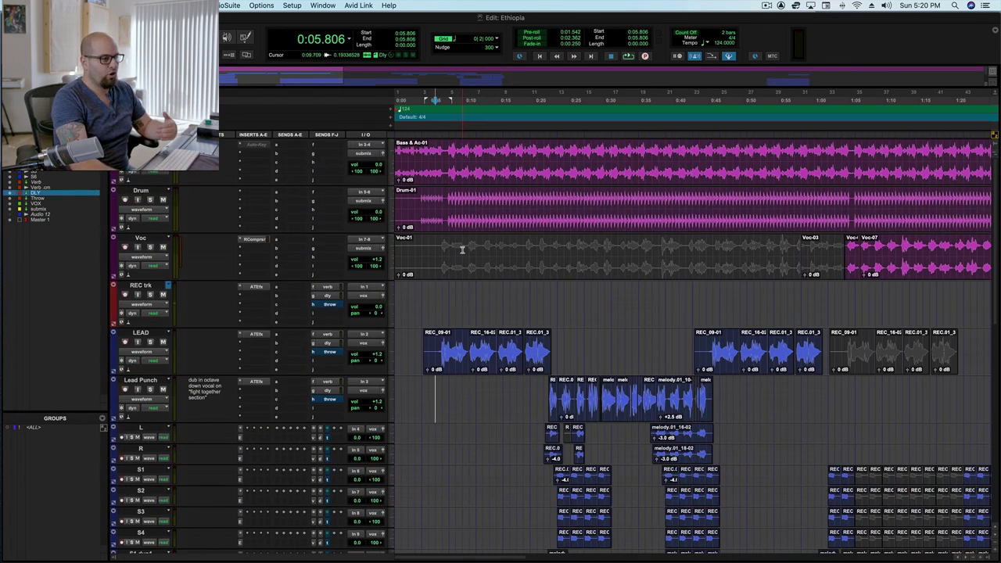
scroll(462, 248, down, 5)
scroll(462, 248, up, 5)
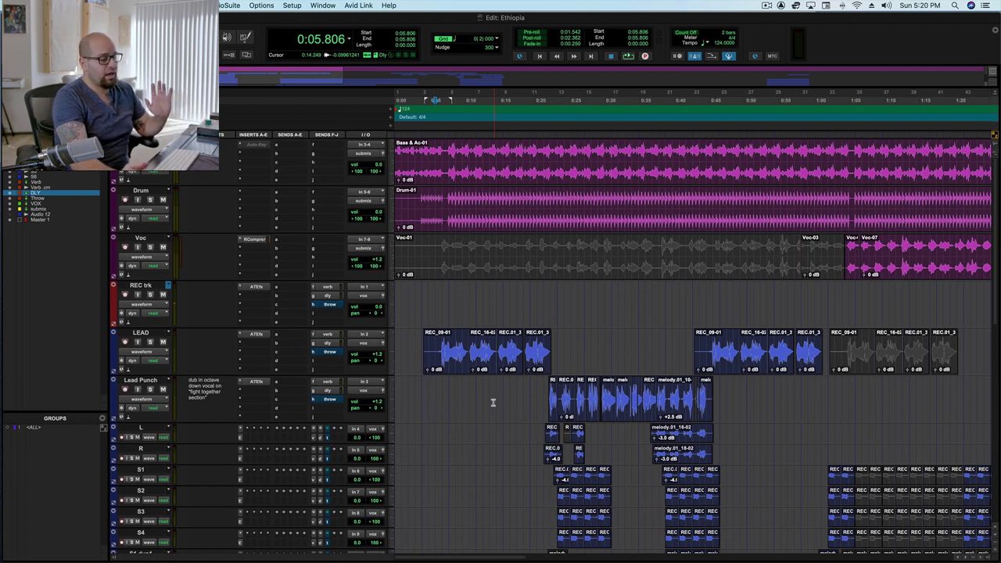
scroll(493, 402, down, 5)
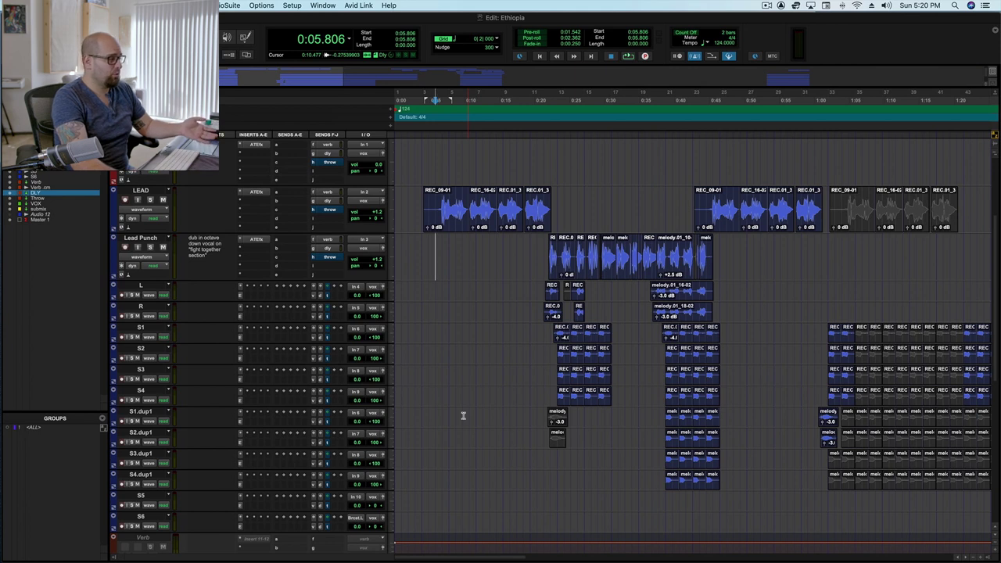
scroll(462, 415, down, 6)
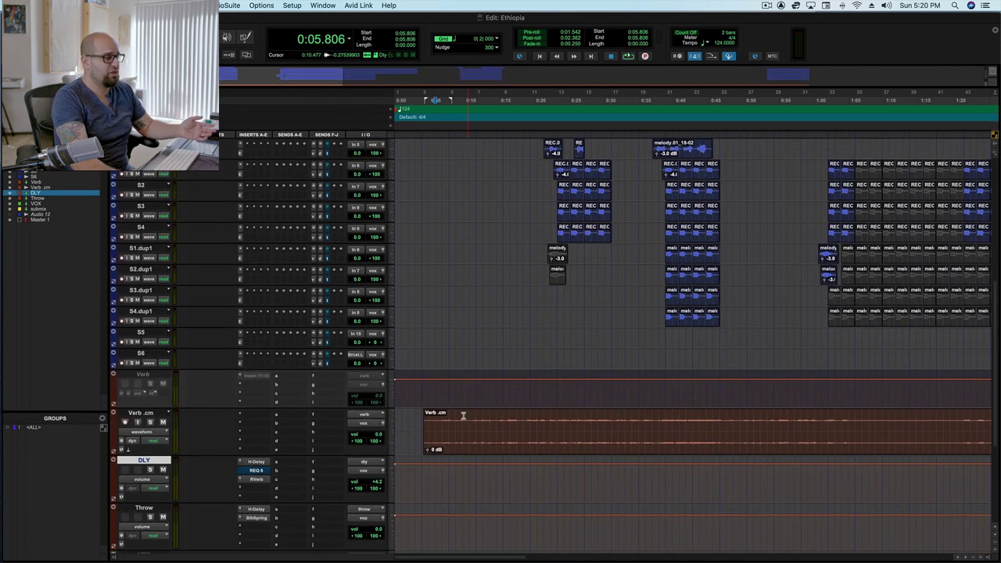
scroll(462, 415, up, 10)
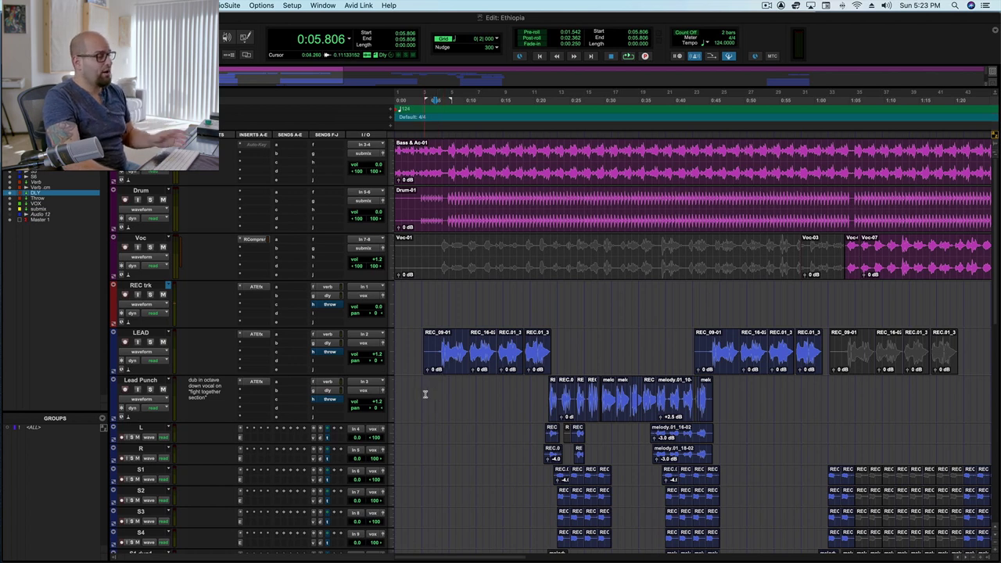
scroll(502, 404, down, 10)
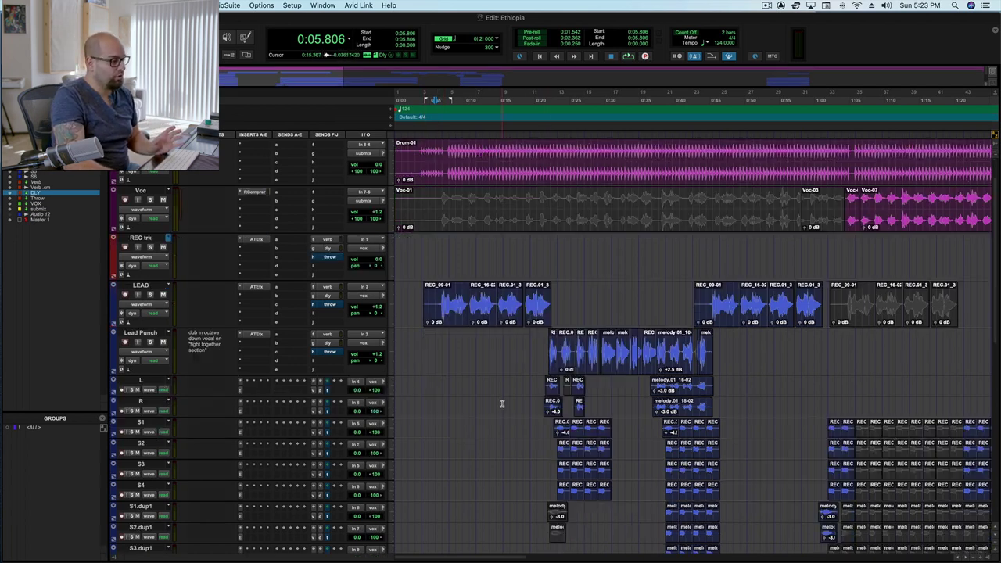
scroll(502, 403, down, 9)
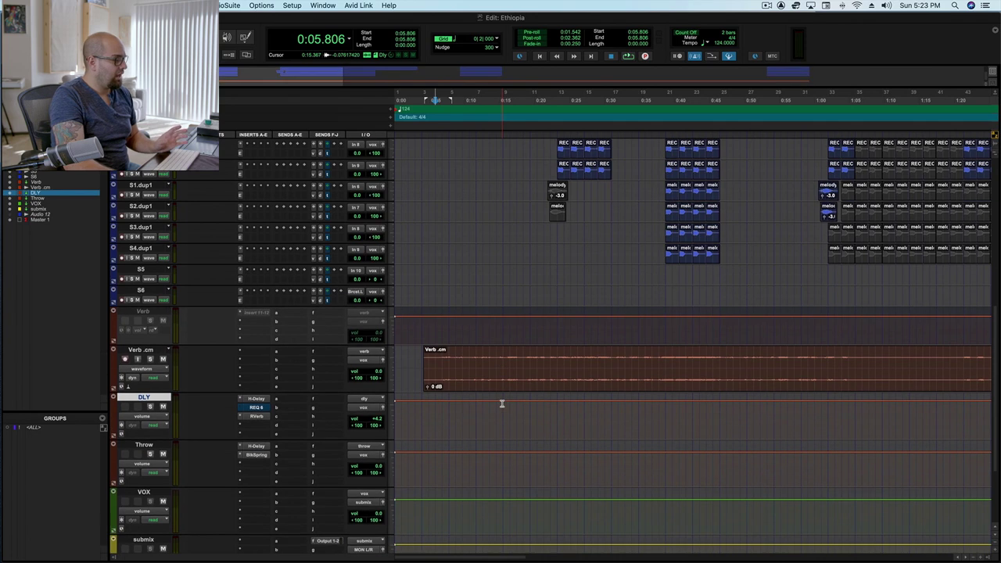
scroll(501, 403, down, 1)
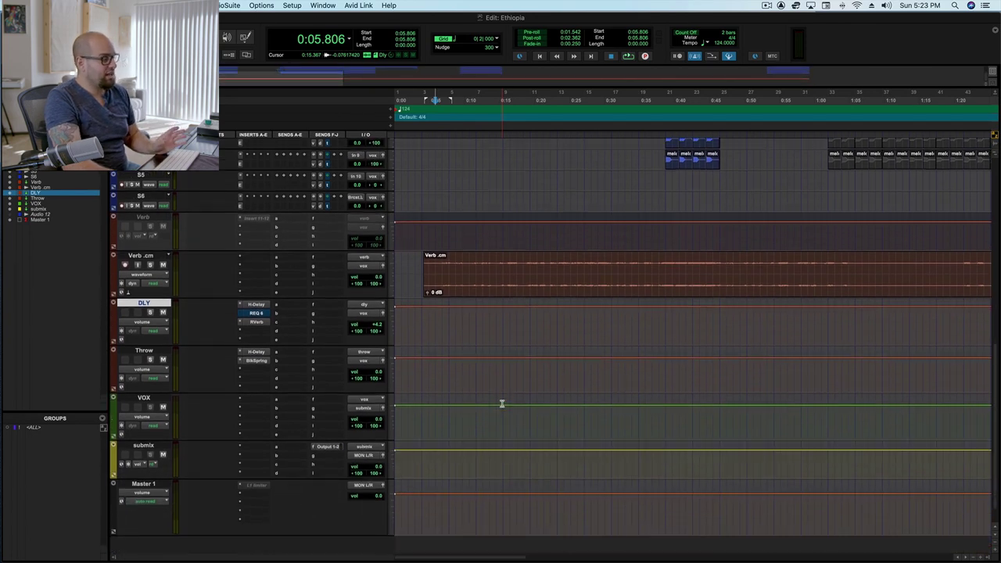
scroll(482, 391, up, 2)
scroll(479, 384, down, 2)
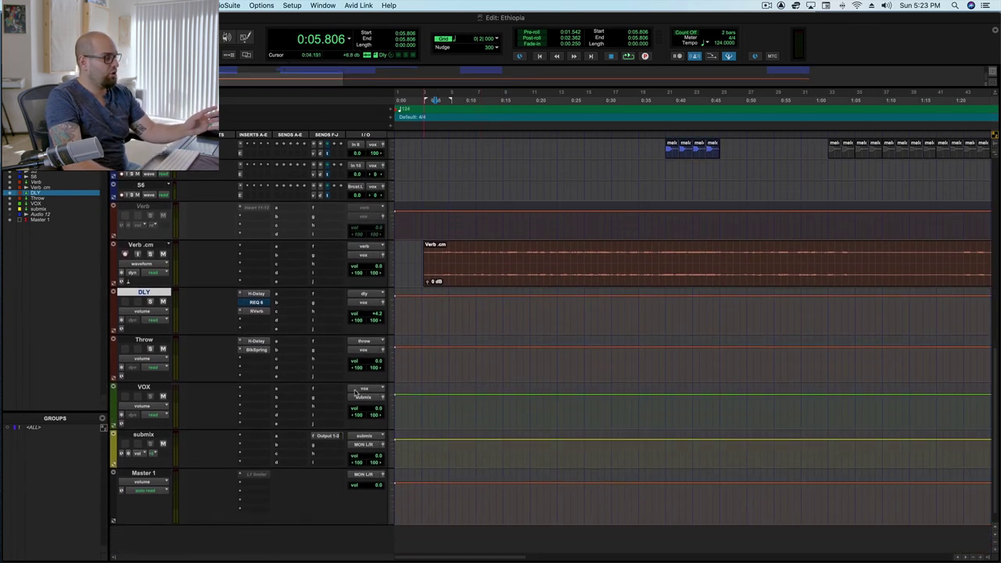
double_click(144, 387)
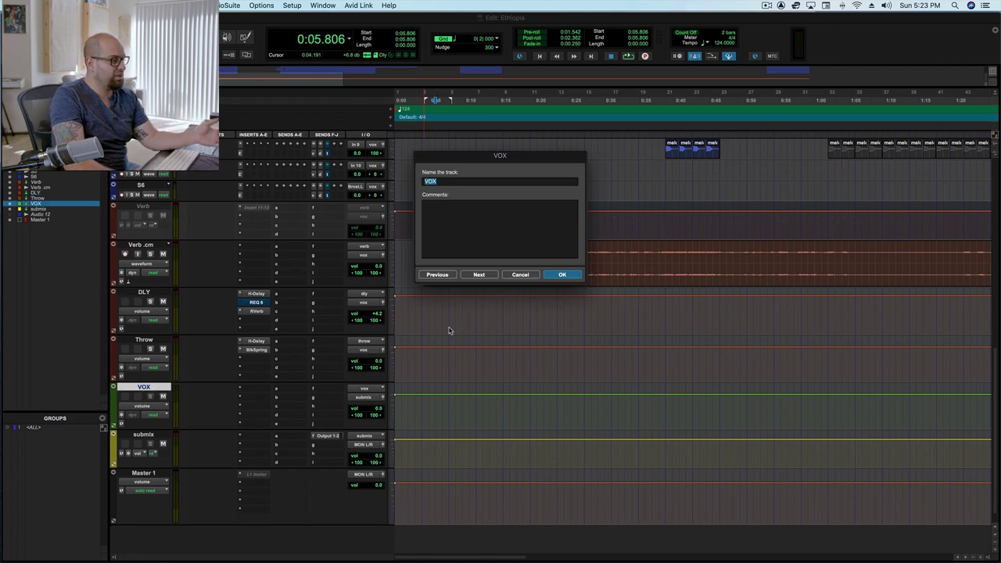
click(519, 274)
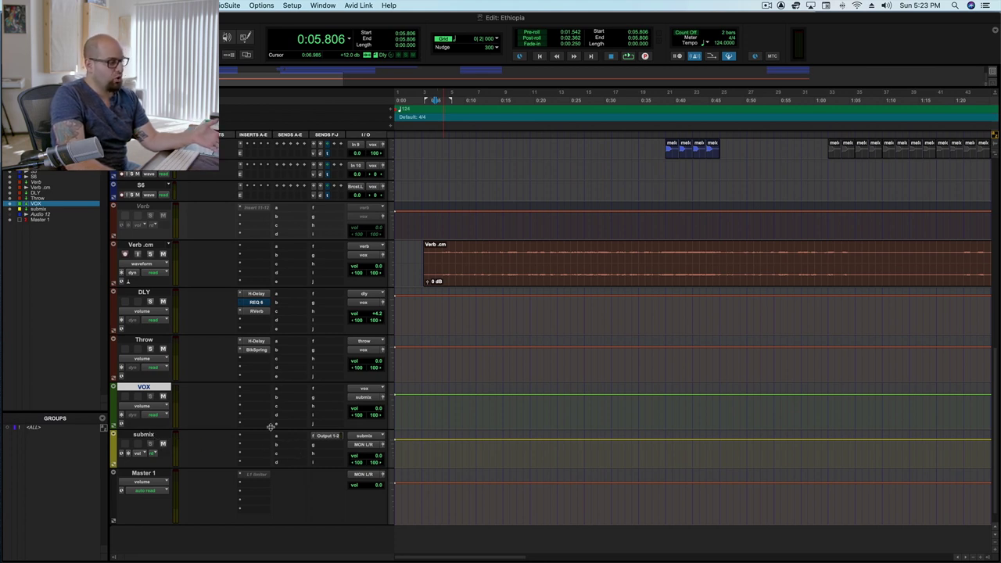
click(318, 437)
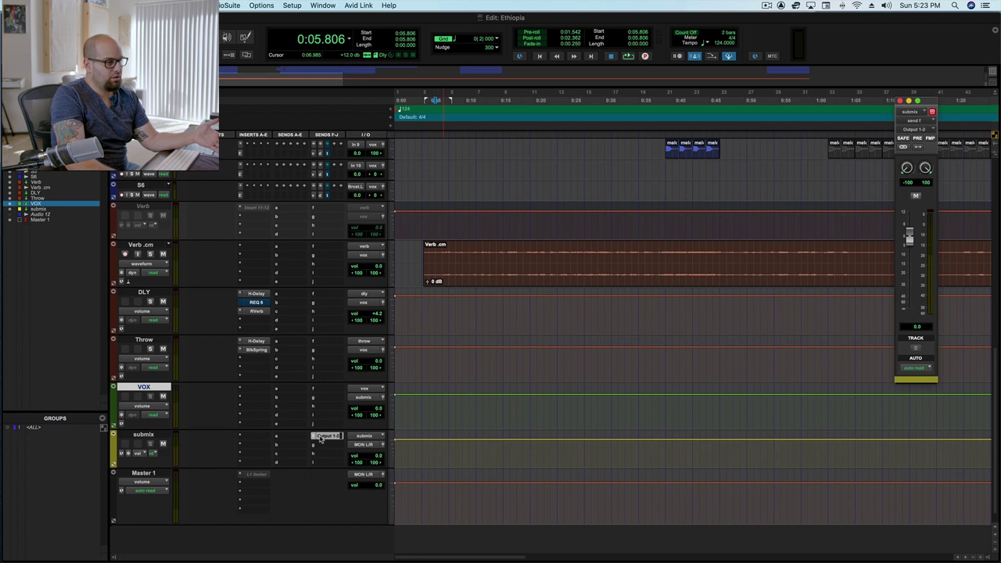
click(899, 102)
scroll(355, 430, up, 8)
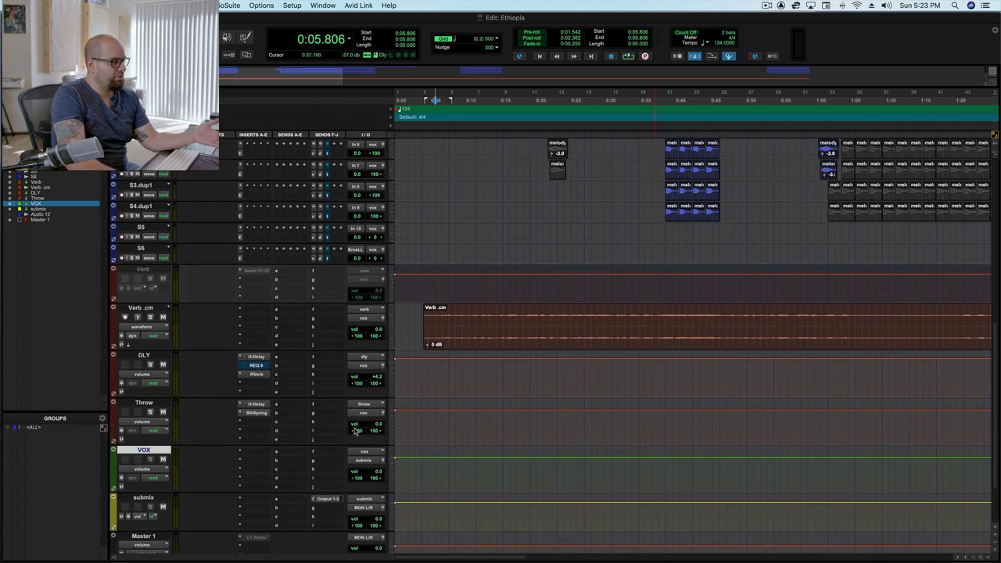
scroll(356, 430, up, 10)
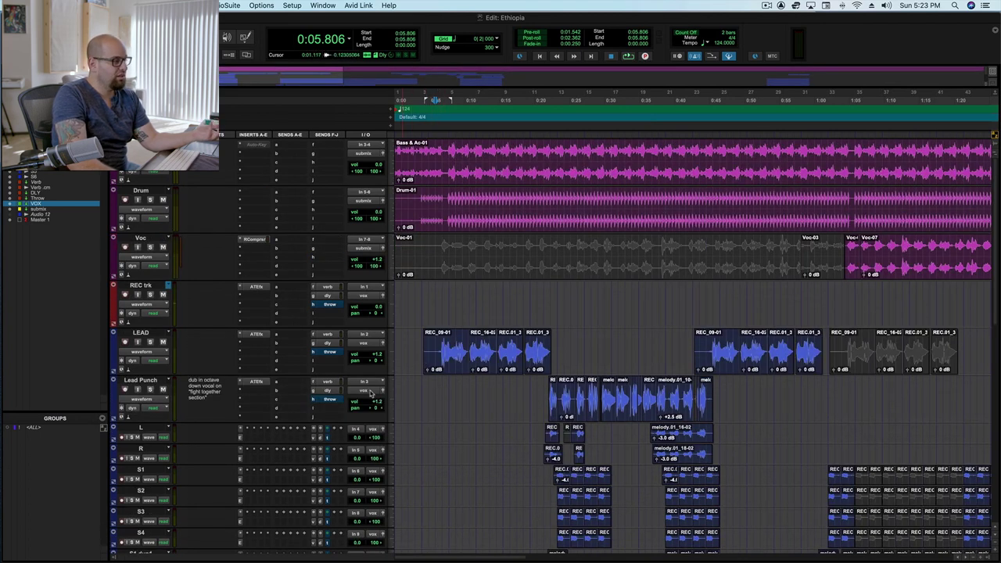
scroll(372, 420, down, 7)
scroll(372, 421, down, 5)
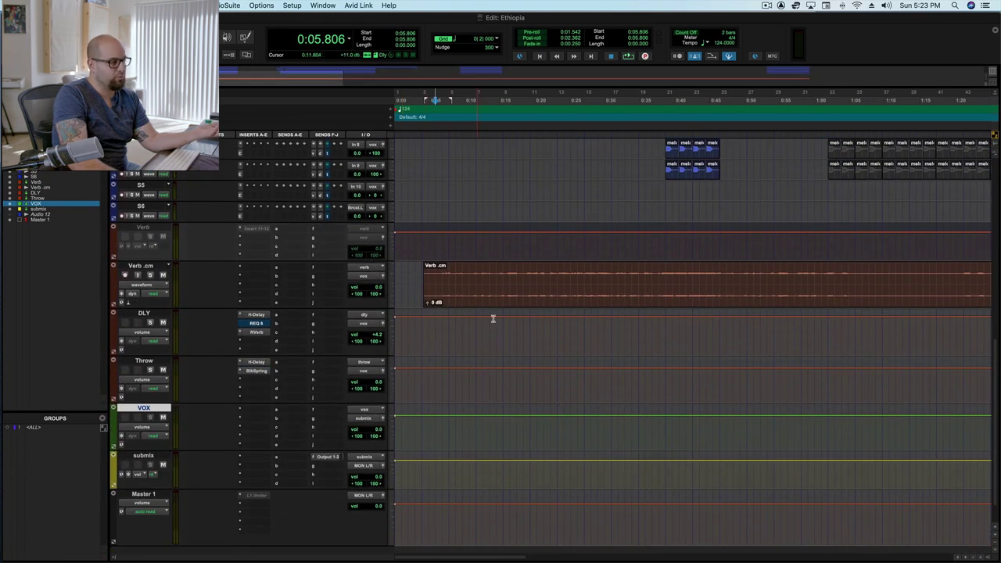
scroll(484, 303, up, 12)
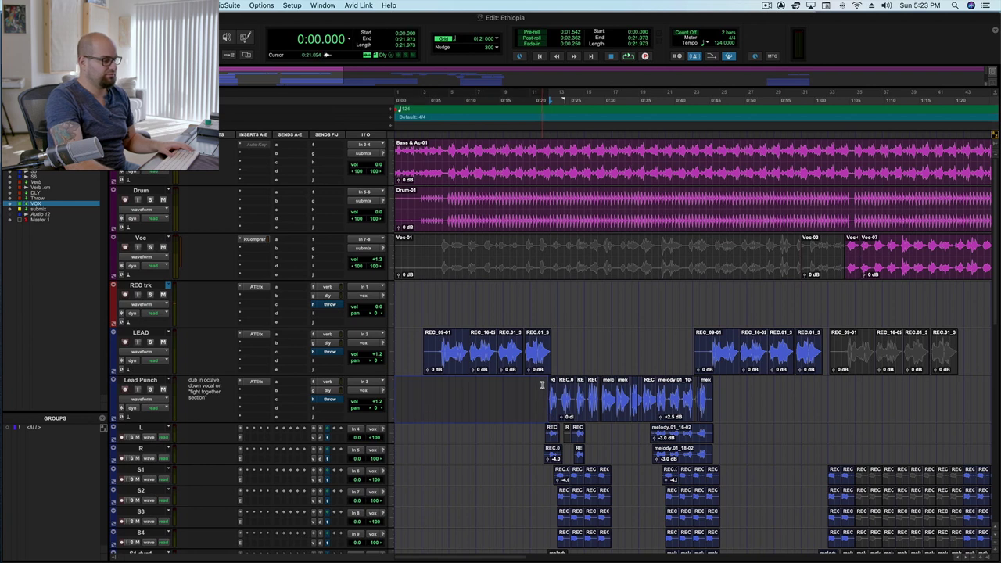
click(541, 385)
key(alt+shift+Return)
click(541, 384)
key(space)
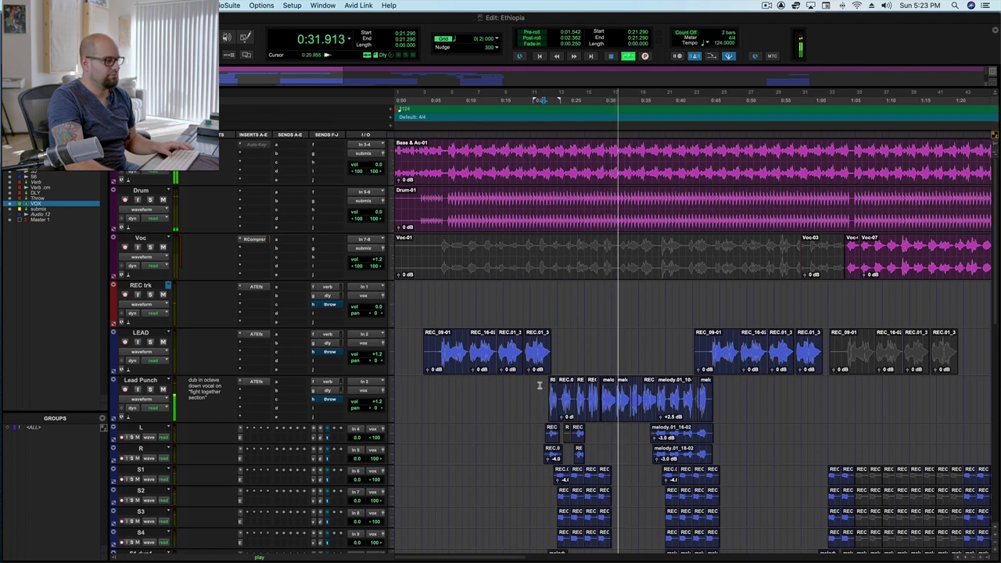
key(space)
click(437, 403)
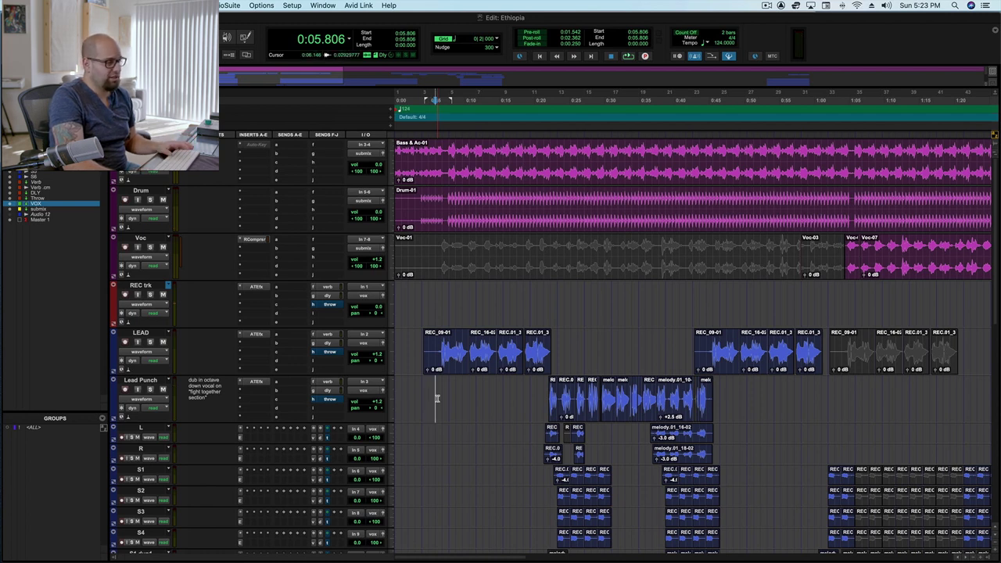
key(space)
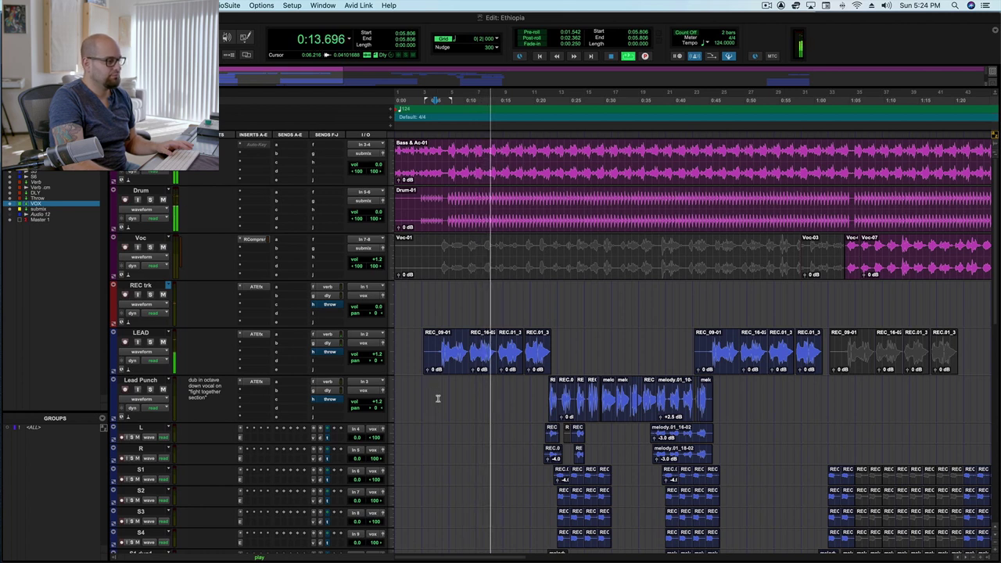
key(space)
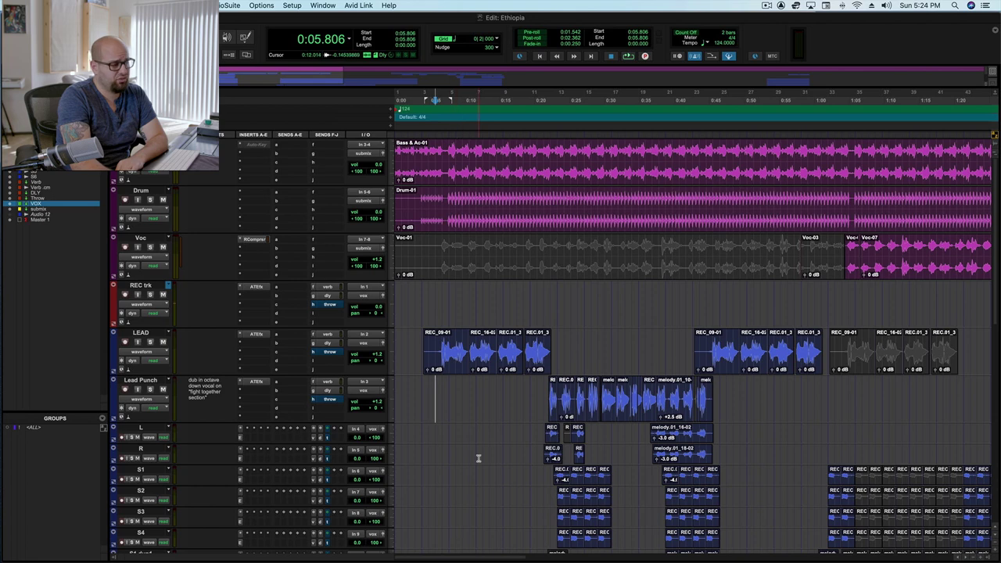
scroll(476, 458, down, 10)
scroll(477, 458, down, 3)
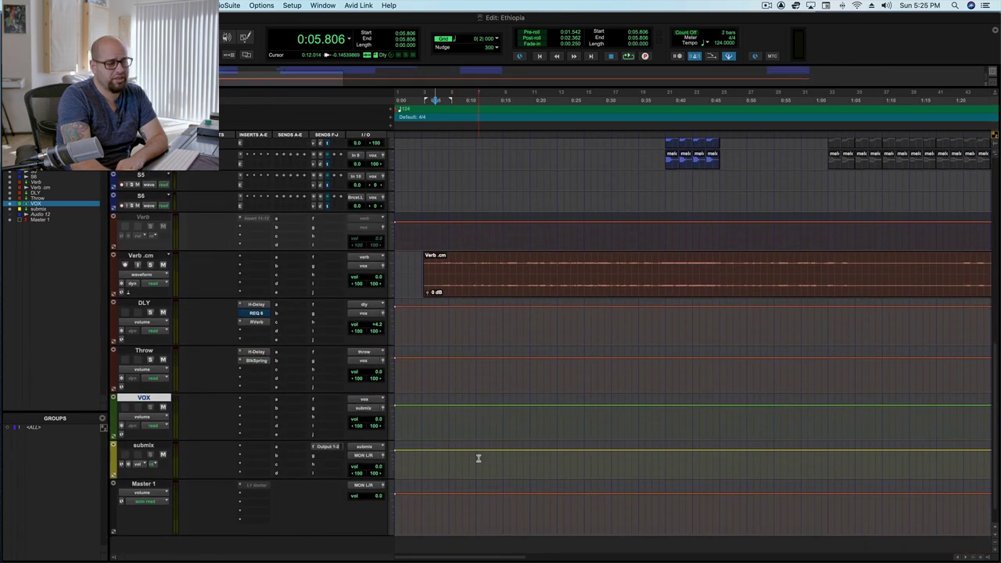
scroll(477, 458, up, 15)
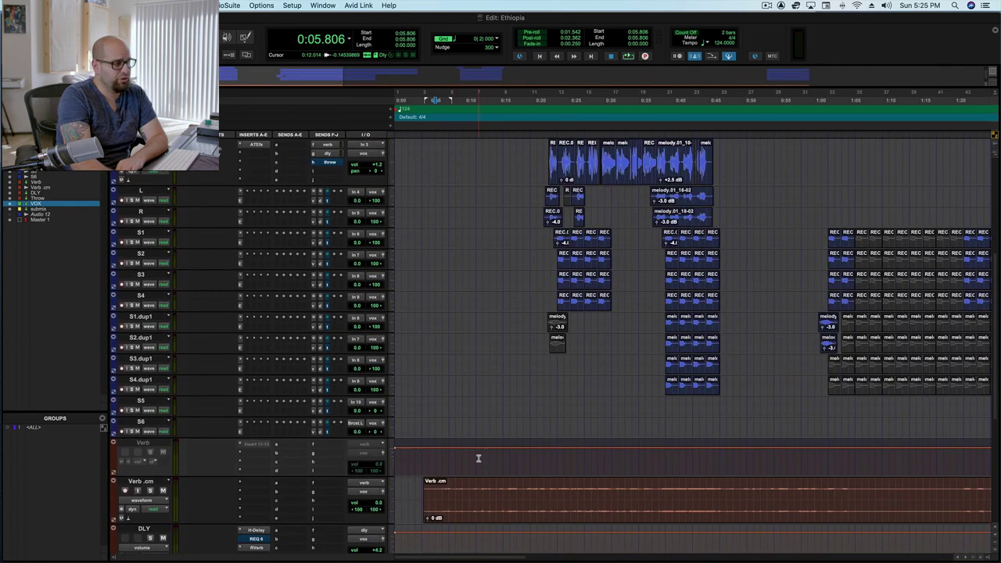